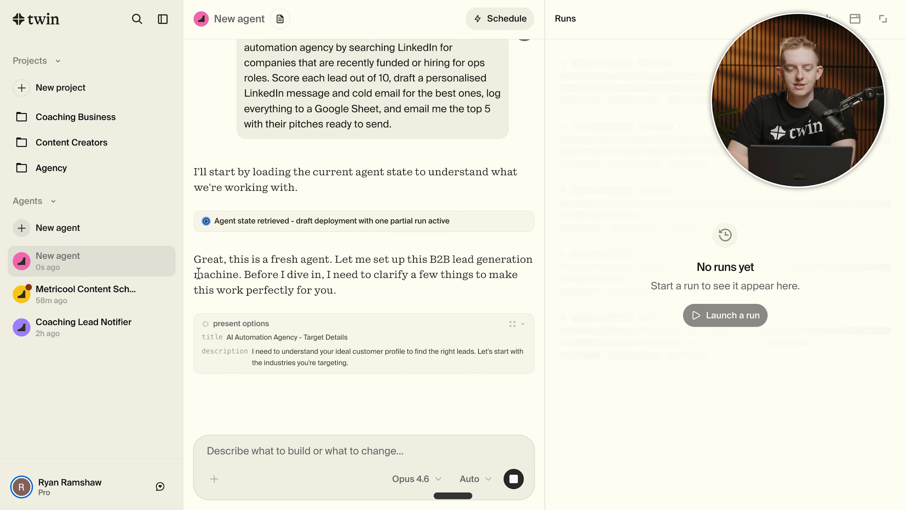
Submit SaaS / Tech Startups and Healthcare / HealthTech as target industries and Series A-B (30-150 employees) as the target company size
left_click_drag(194, 256, 374, 307)
left_click(209, 287)
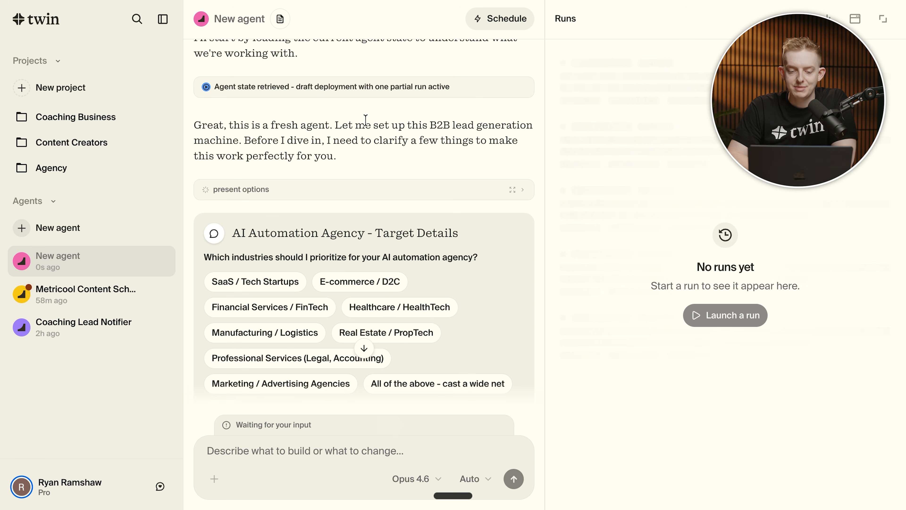
left_click_drag(353, 135, 478, 165)
left_click(478, 165)
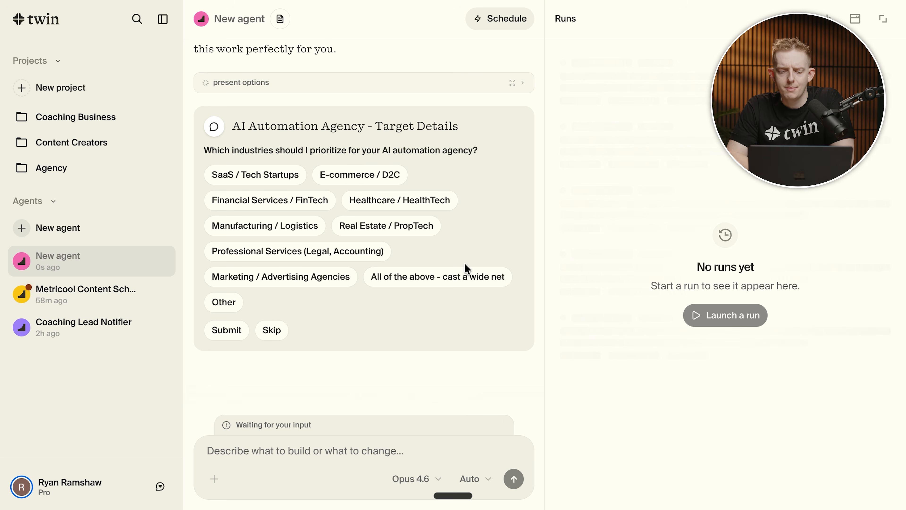
left_click(248, 175)
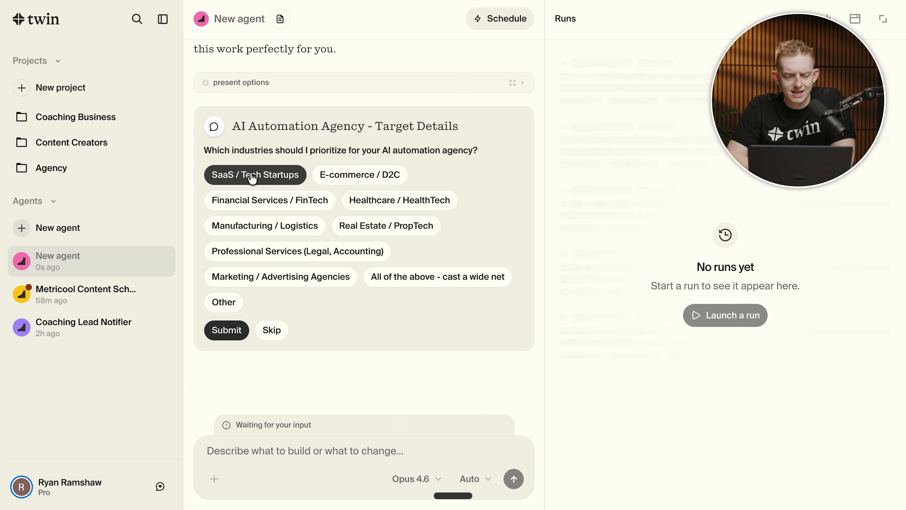
left_click(369, 213)
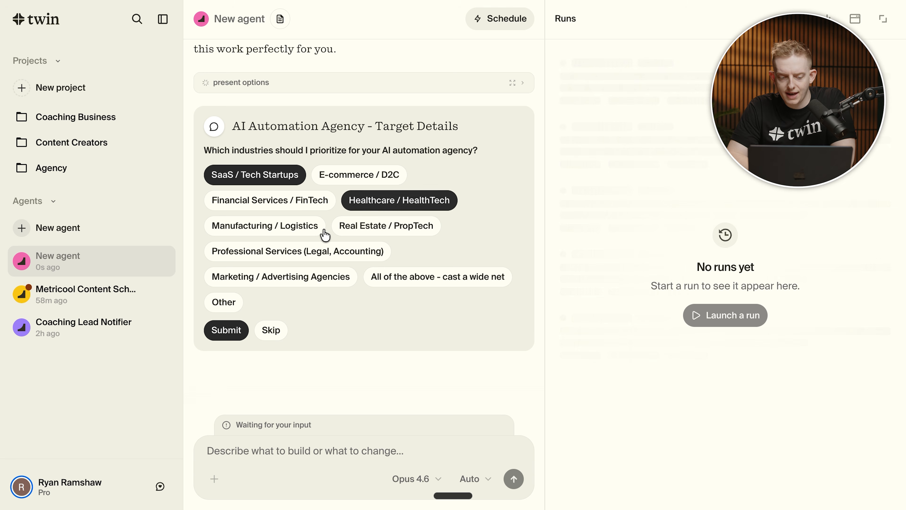
left_click(226, 330)
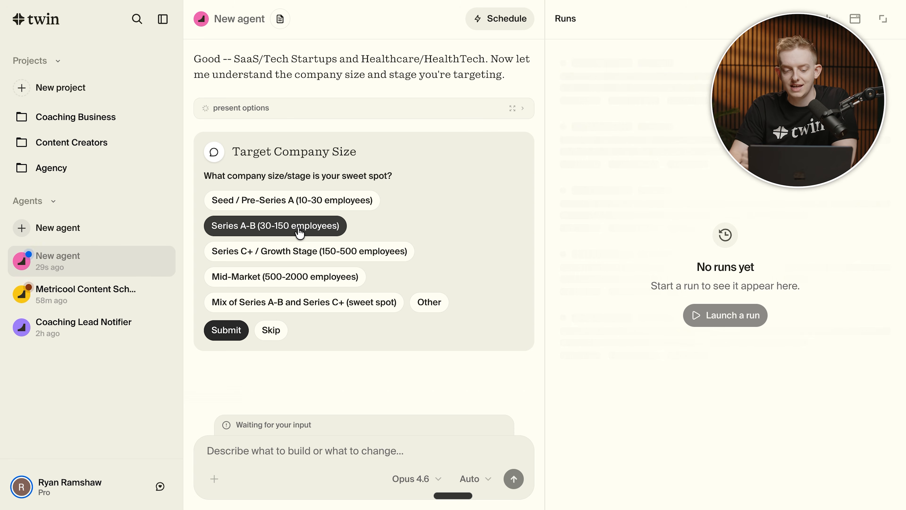
left_click(236, 335)
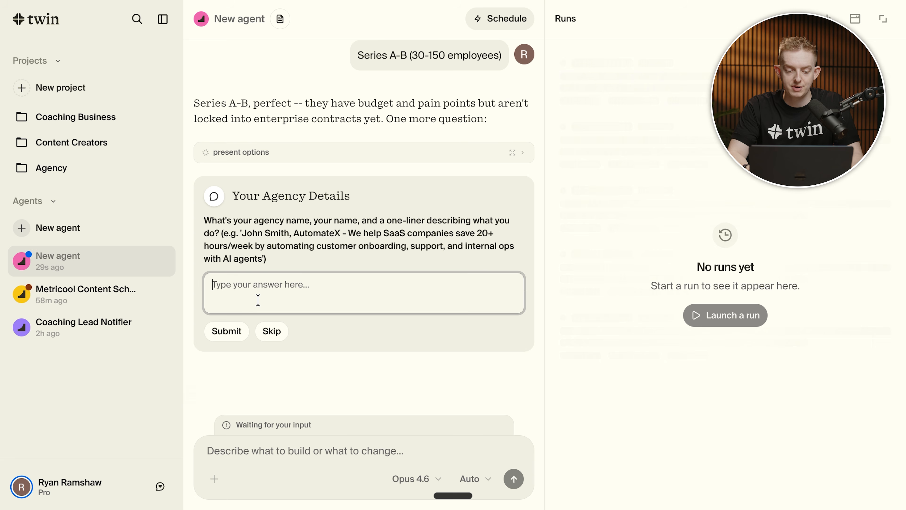
Submit the agency details: Twin Media, the owner's first name, and that it automates business operations to save time and money for a more optimised business
type("M")
key("BackSpace")
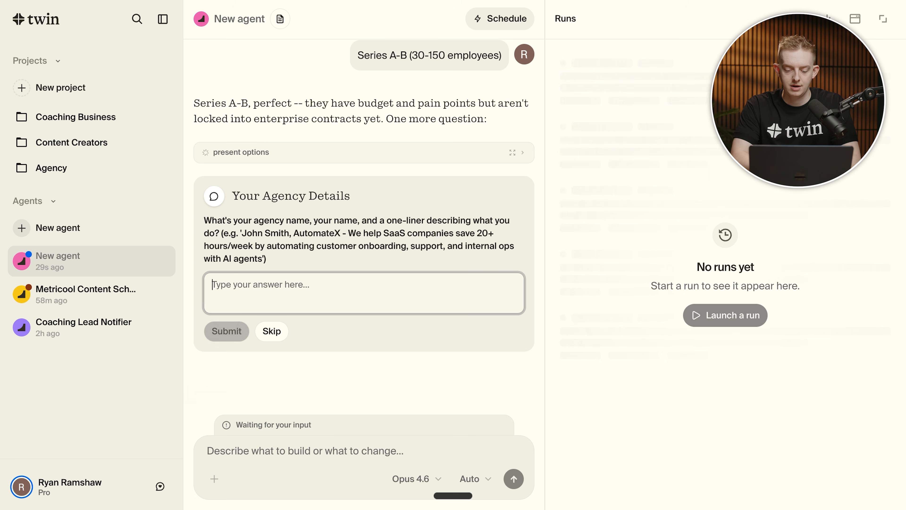
type("My agency name is Twin Media and my name is Ryan and basically whT WE")
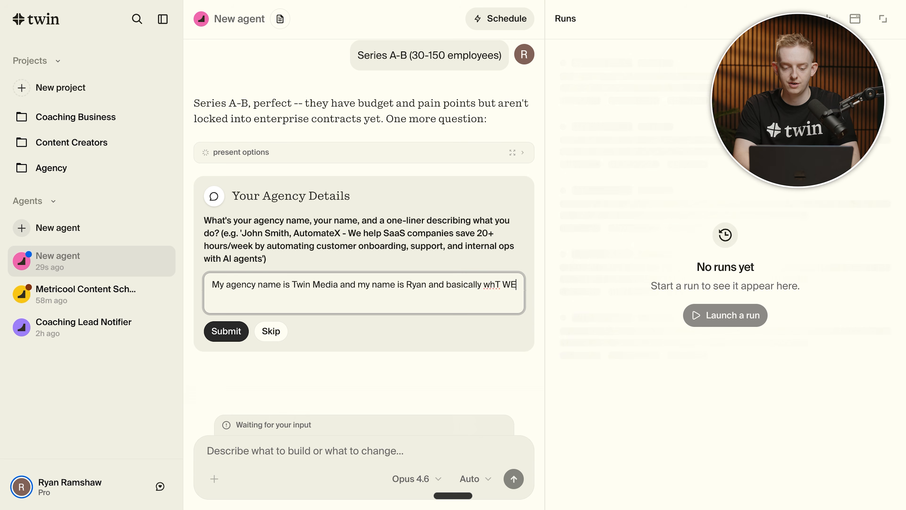
key("BackSpace")
key("BackSpace")
key("BackSpace")
key("BackSpace")
type("at we do is we automate any operations inside of business to save thw")
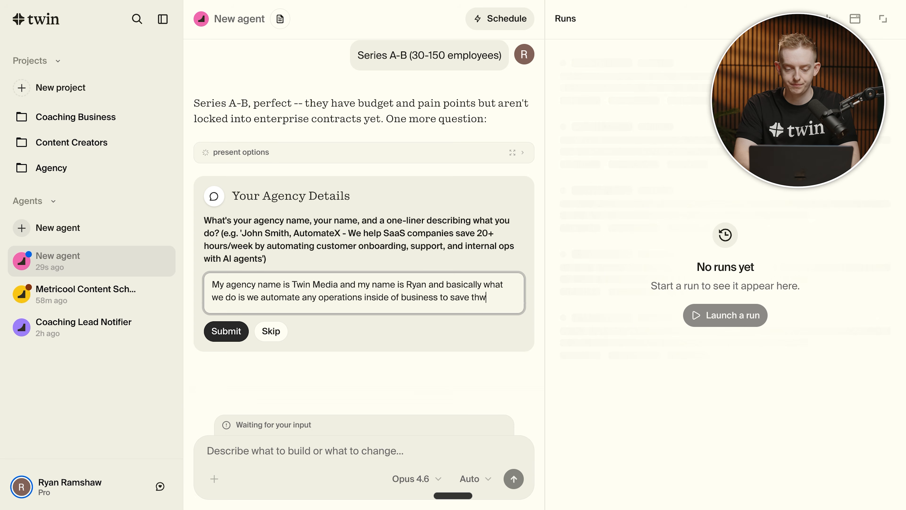
key("BackSpace")
type("em time, money and have a more opt")
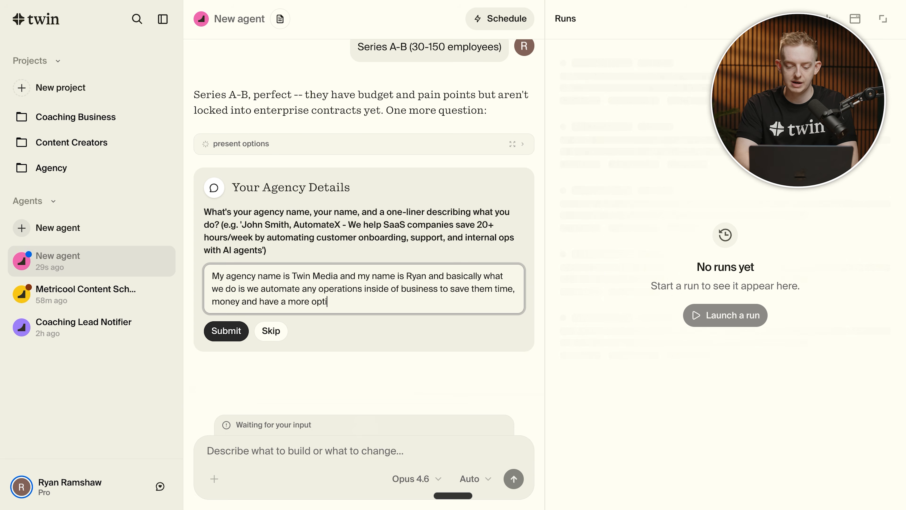
type("iness")
left_click(216, 333)
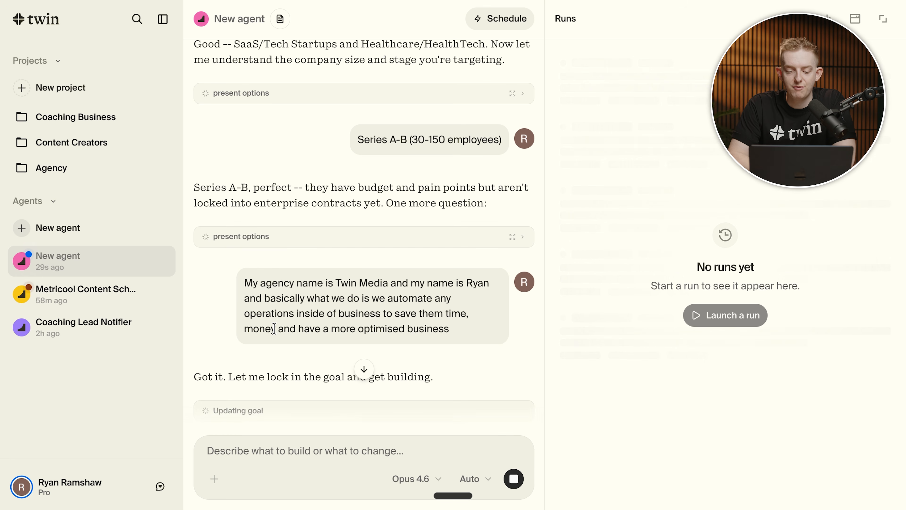
scroll(334, 315, "down", 2)
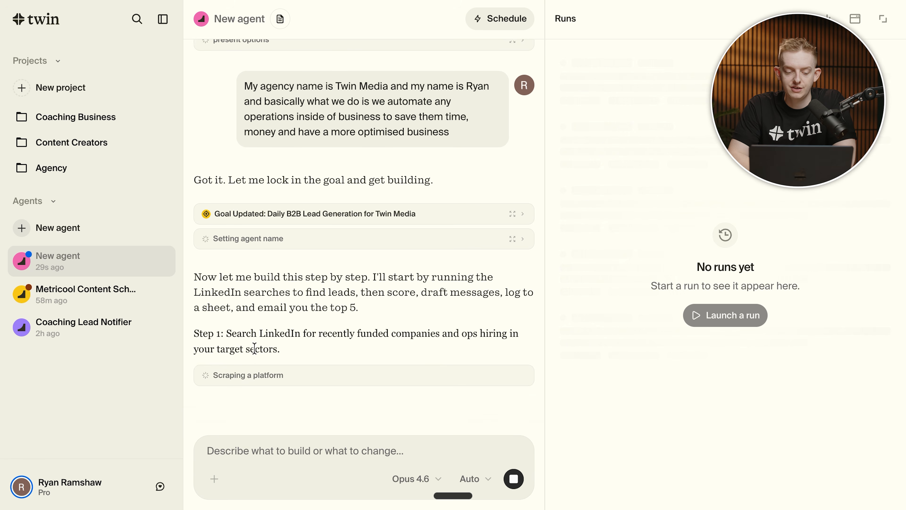
left_click_drag(195, 308, 363, 329)
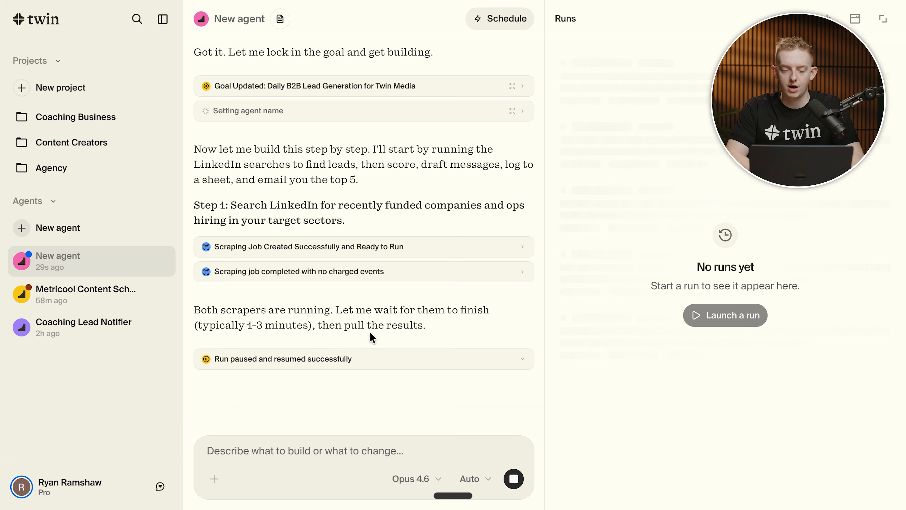
left_click_drag(202, 324, 350, 324)
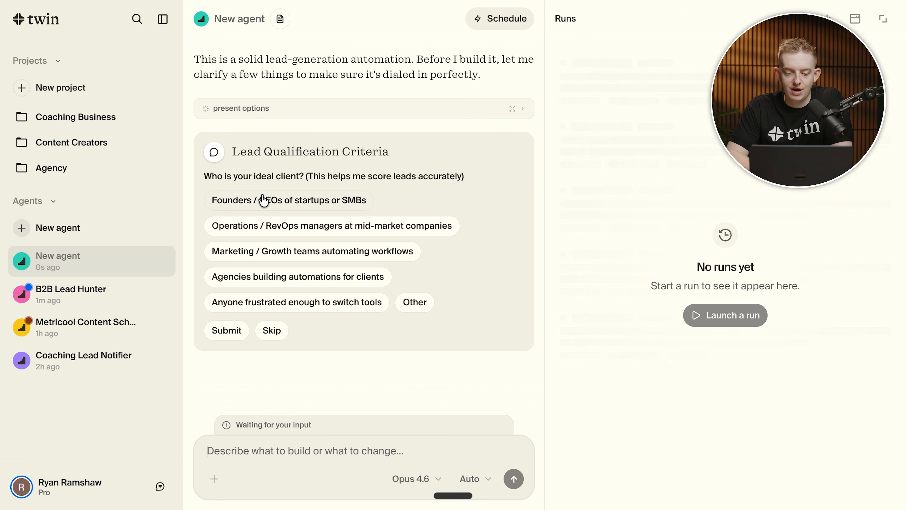
Answer the second agent's questions with Founders / CEOs of startups or SMBs as ideal client and "Ai automation services" as the offering
left_click(320, 212)
left_click(236, 330)
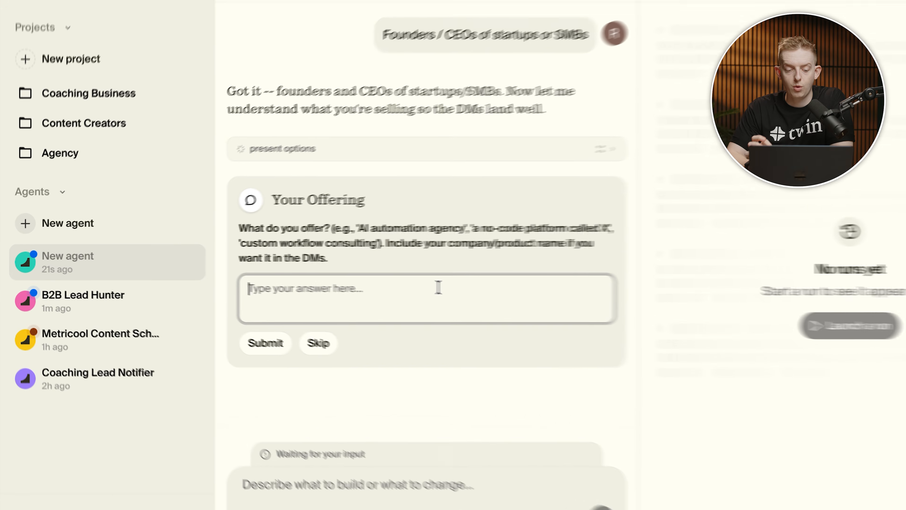
type("Ai automation s")
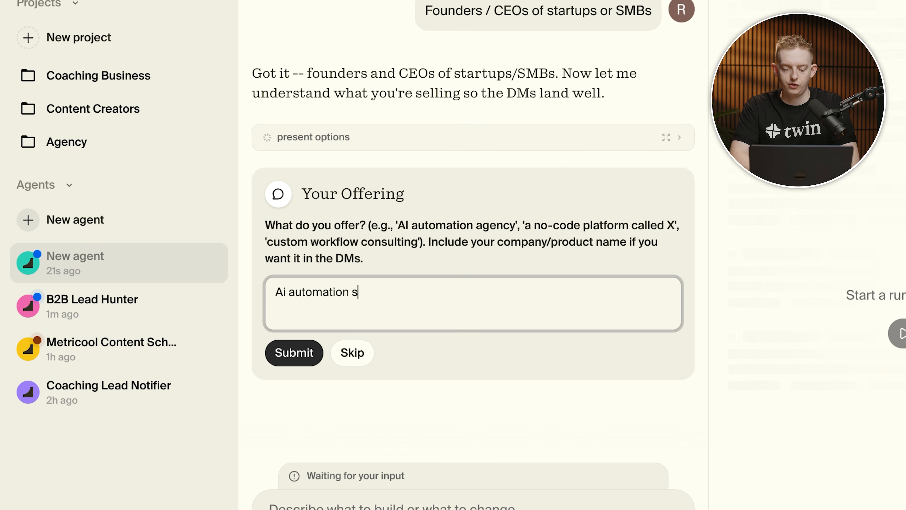
type("ervices")
key("Return")
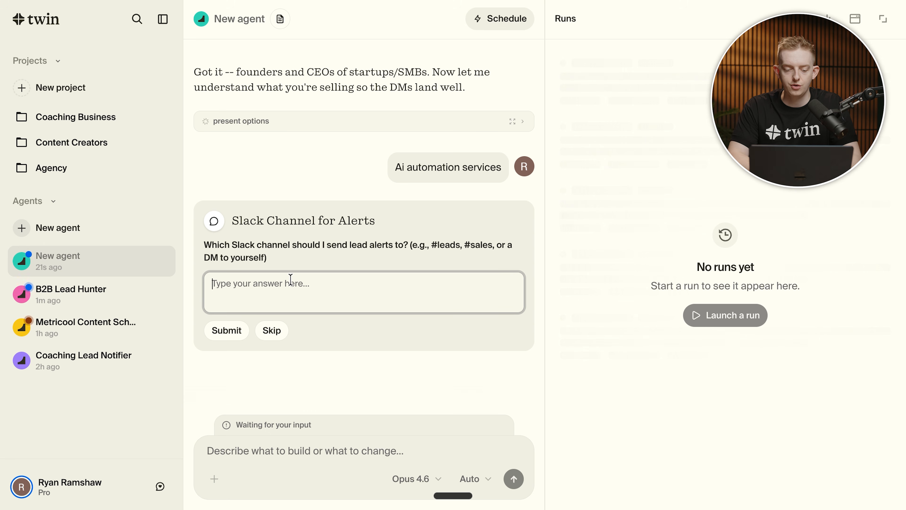
Answer the Slack alert channel question with "You pick" and set the agent's daily run time to 8:00 AM
type("You pick")
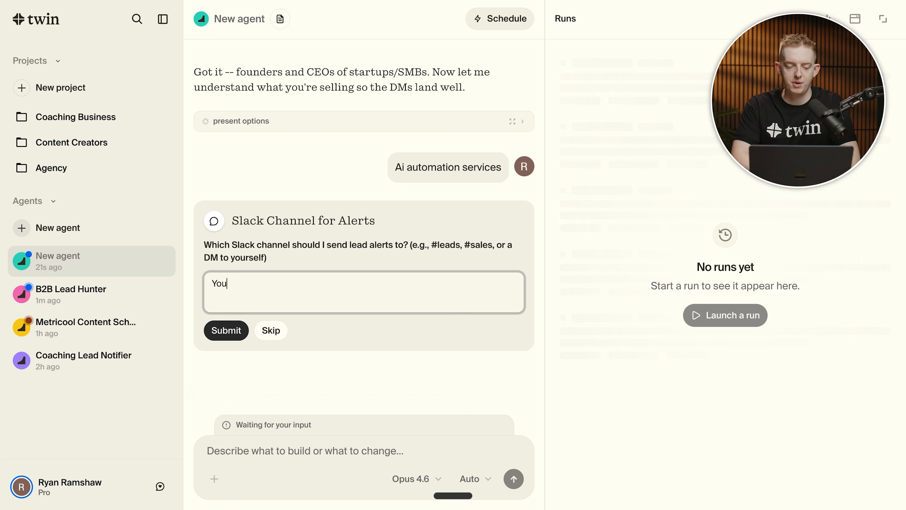
left_click(218, 336)
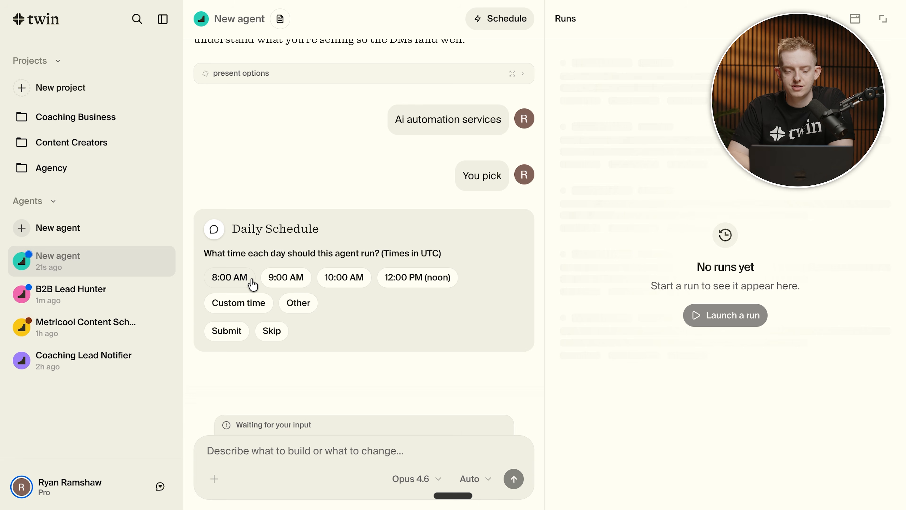
left_click(244, 282)
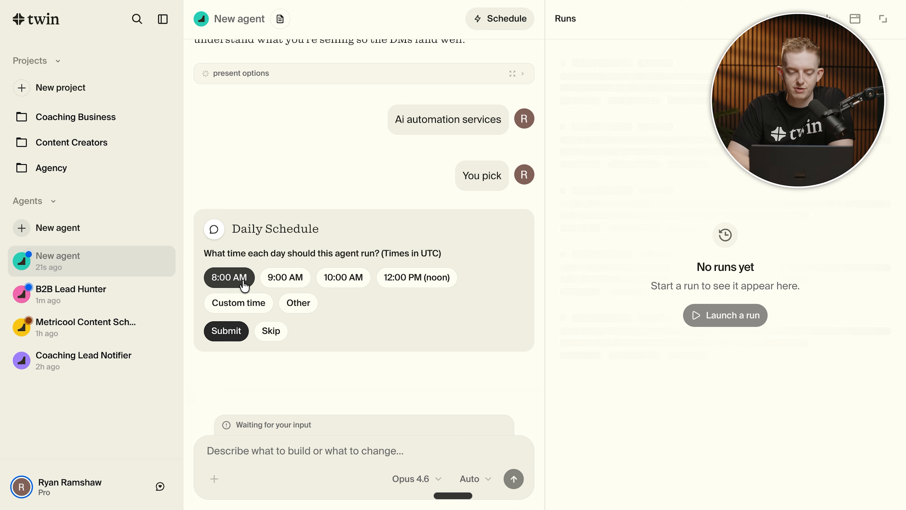
left_click(232, 335)
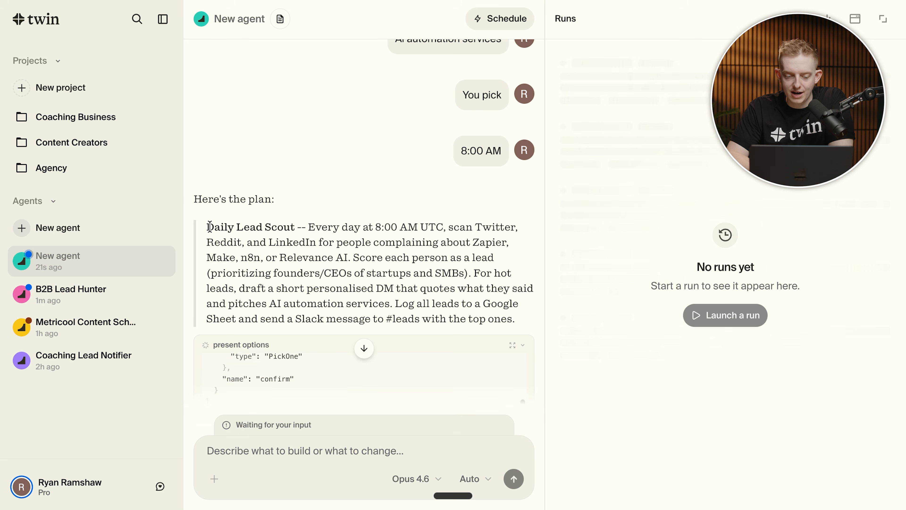
Read through the Daily Lead Scout plan and confirm the build with the Go! option
left_click_drag(213, 227, 496, 354)
left_click(467, 276)
scroll(466, 276, "down", 4)
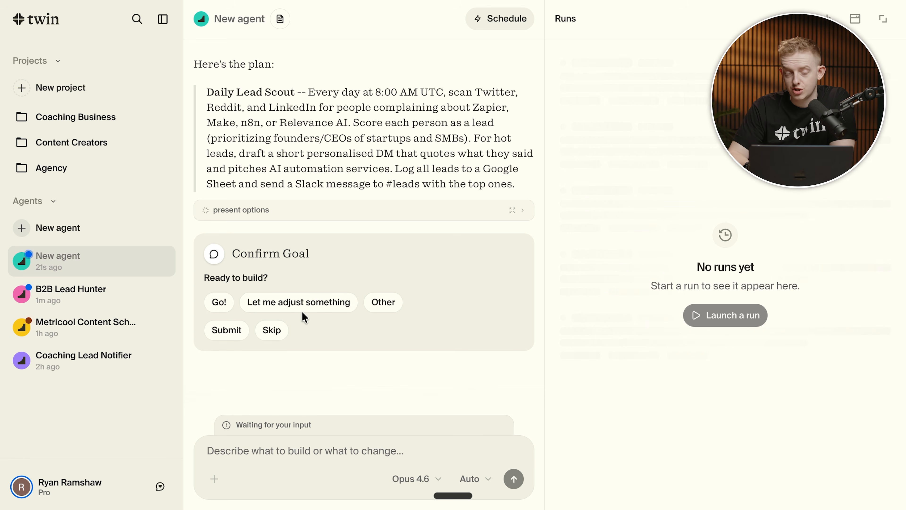
left_click(218, 303)
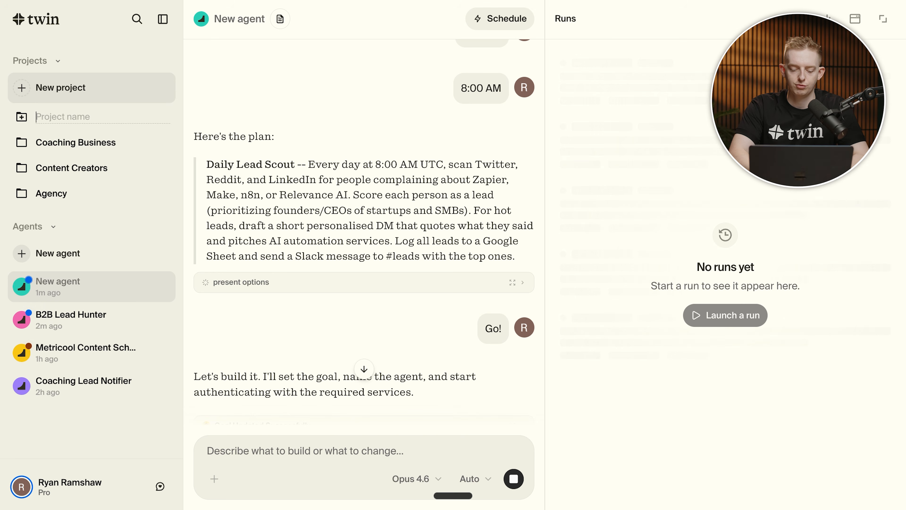
Create a project called Ryans Agency and move the new lead scout agent and B2B Lead Hunter into it
type("Ryans Agency")
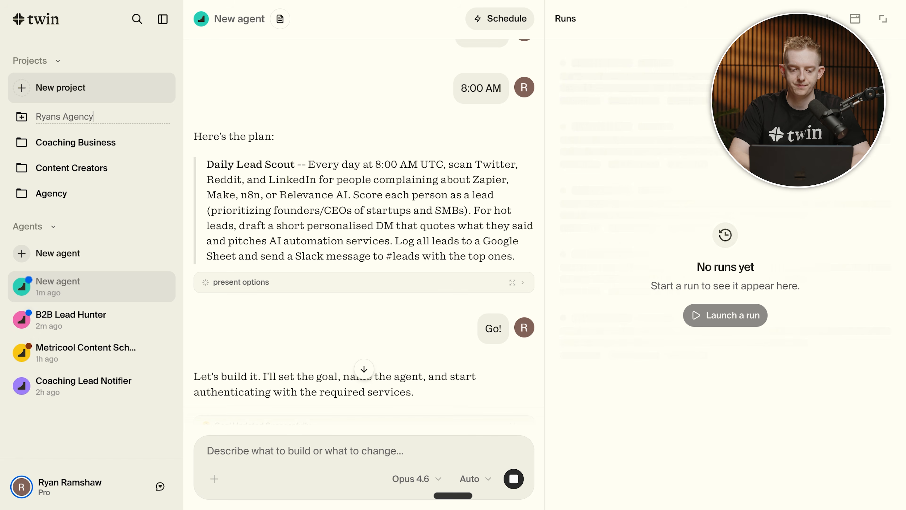
key("Return")
left_click_drag(78, 292, 82, 121)
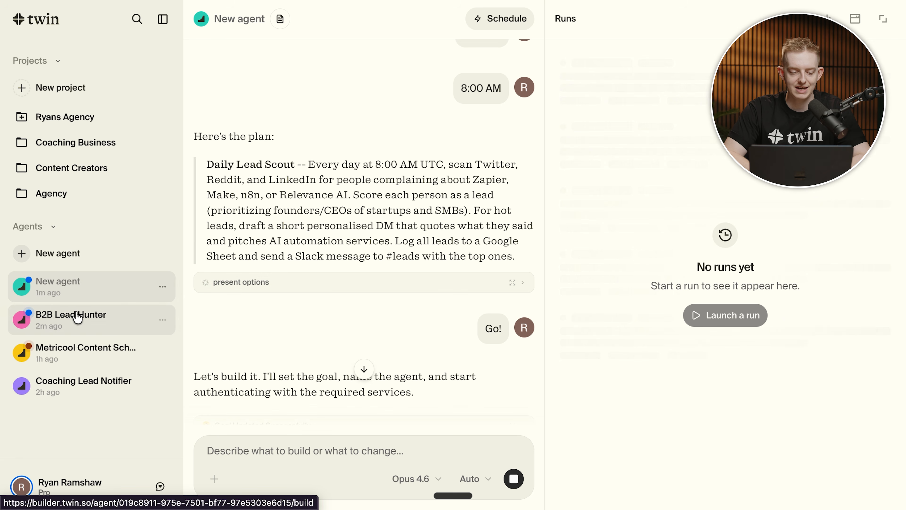
left_click_drag(76, 320, 83, 121)
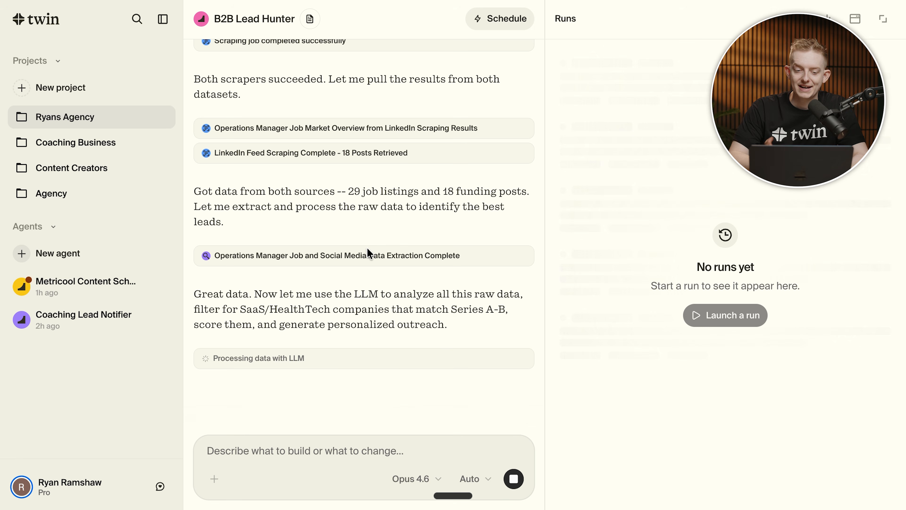
scroll(277, 200, "up", 2)
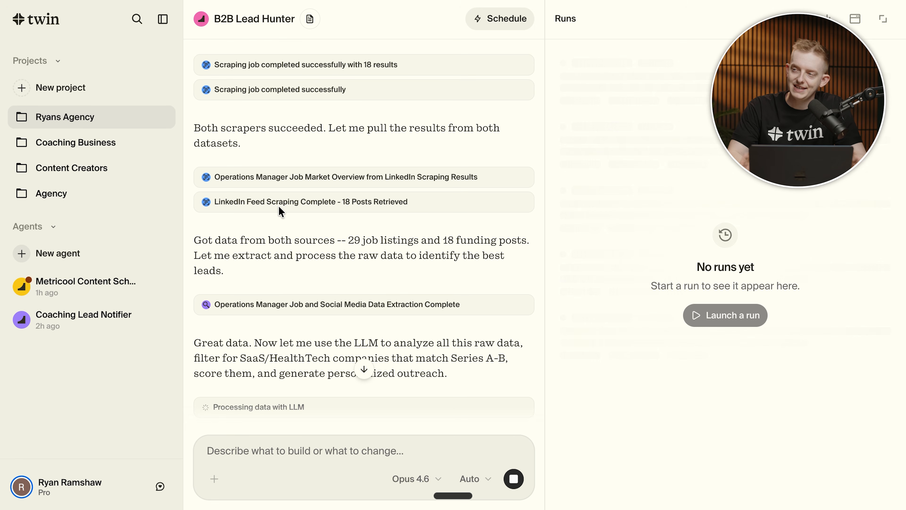
scroll(315, 203, "down", 1)
scroll(316, 207, "down", 3)
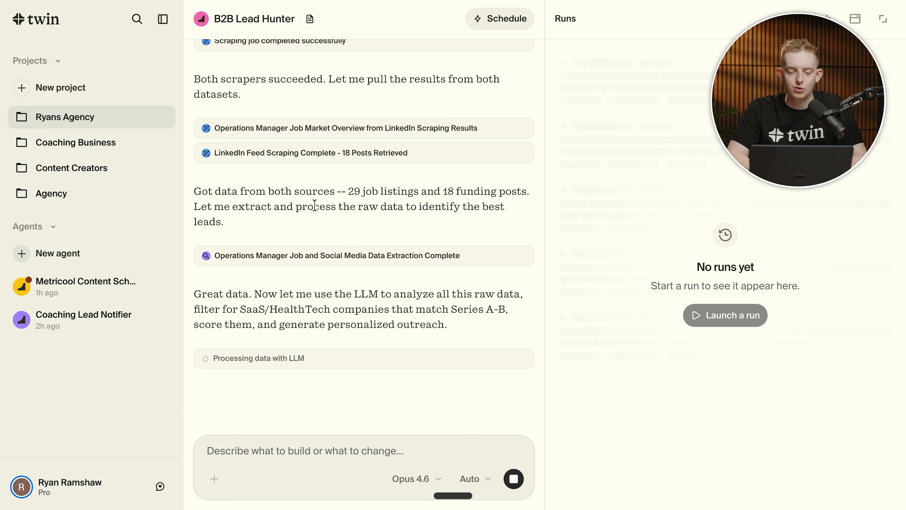
left_click_drag(240, 308, 278, 308)
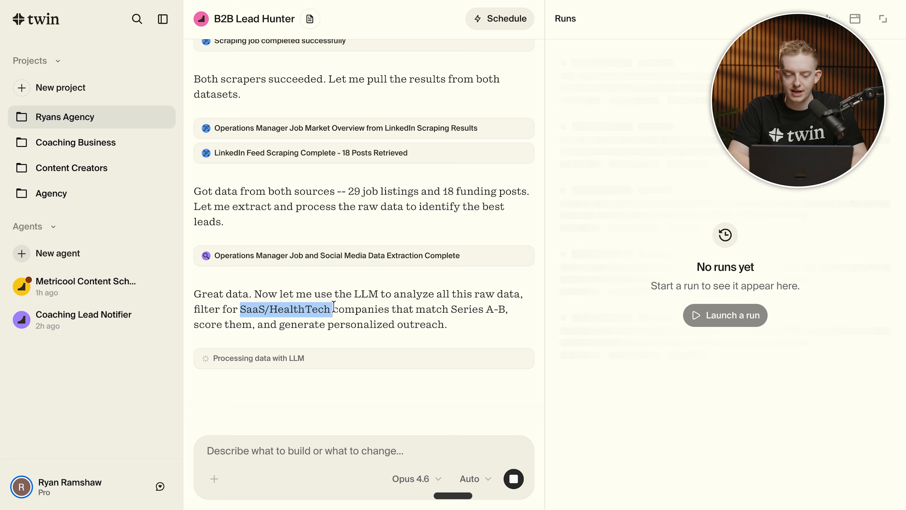
left_click(356, 308)
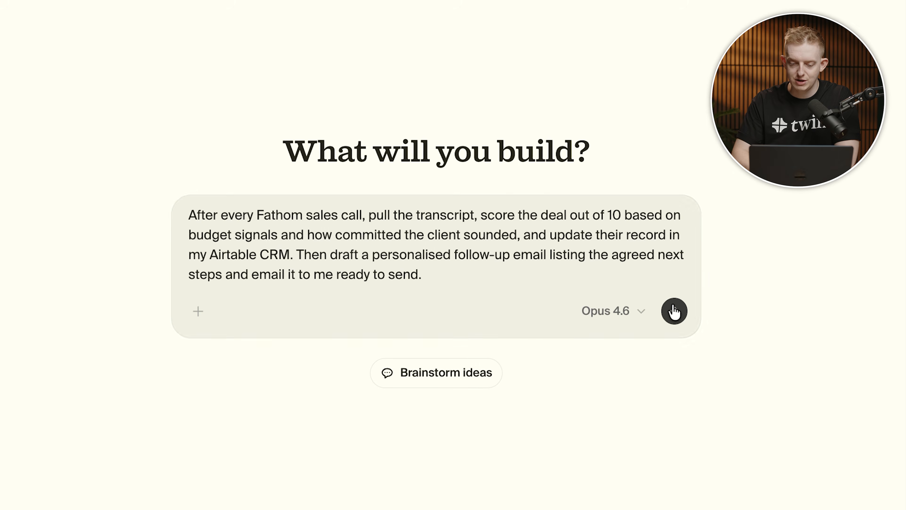
Submit the prepared Fathom sales call prompt as a new agent and move that agent into the Ryans Agency project
left_click(674, 310)
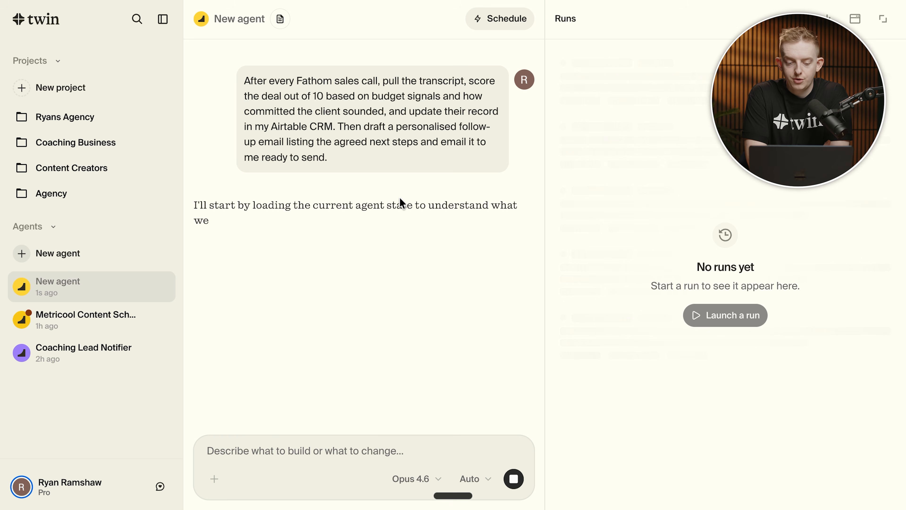
left_click_drag(71, 283, 93, 118)
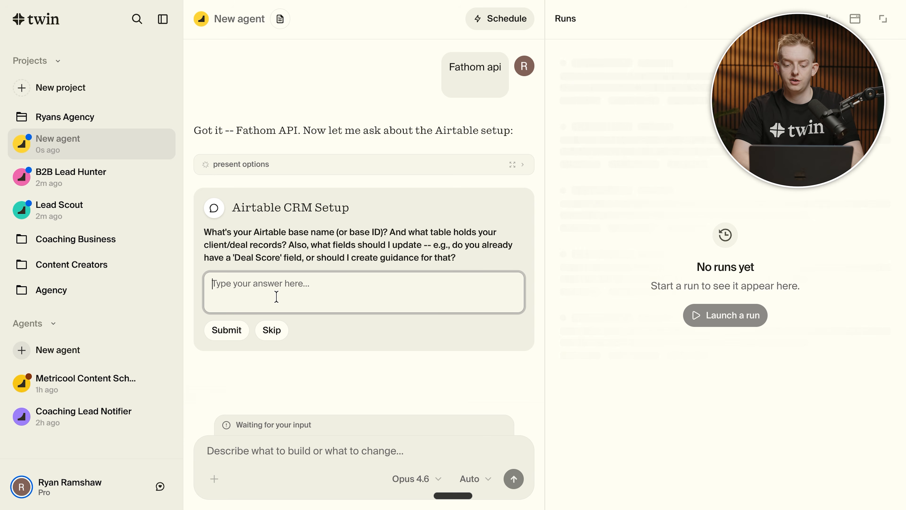
Answer the Airtable CRM setup question with "You can go ahead and make this all new for me" and read the agent's reply
type("You c")
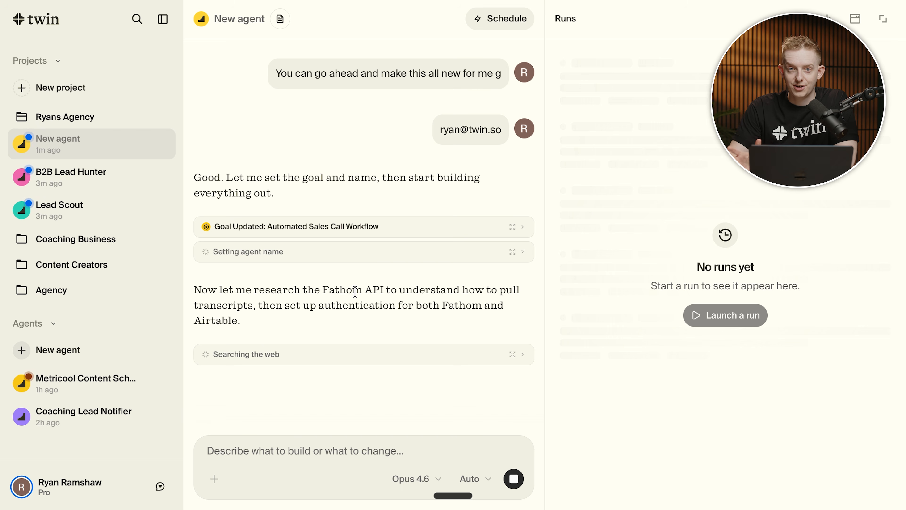
left_click_drag(323, 289, 387, 304)
left_click_drag(303, 297, 412, 316)
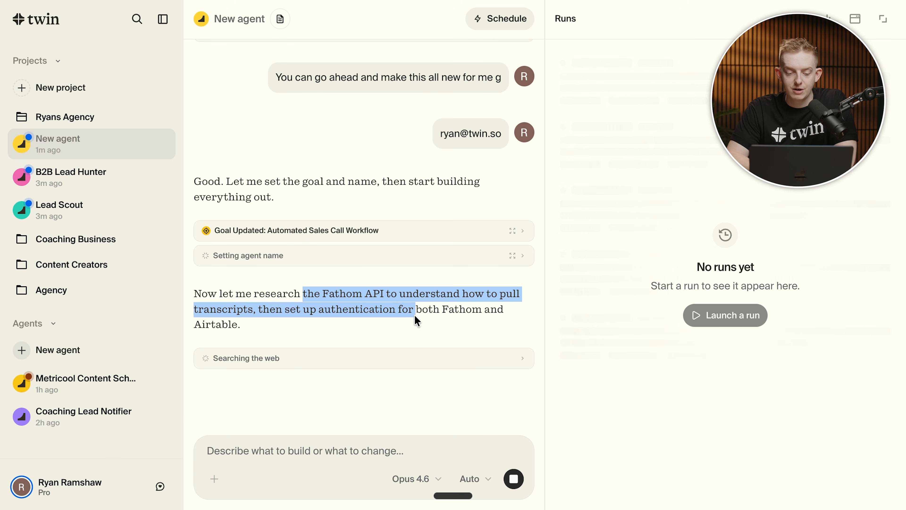
left_click(417, 320)
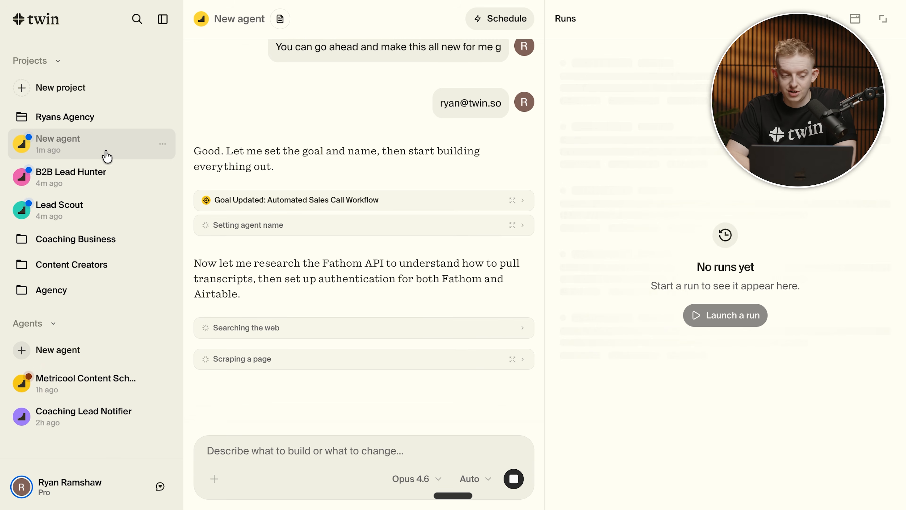
Confirm the suggested schedule of every week at 8AM for the B2B Lead Hunter agent
left_click(97, 208)
left_click(81, 117)
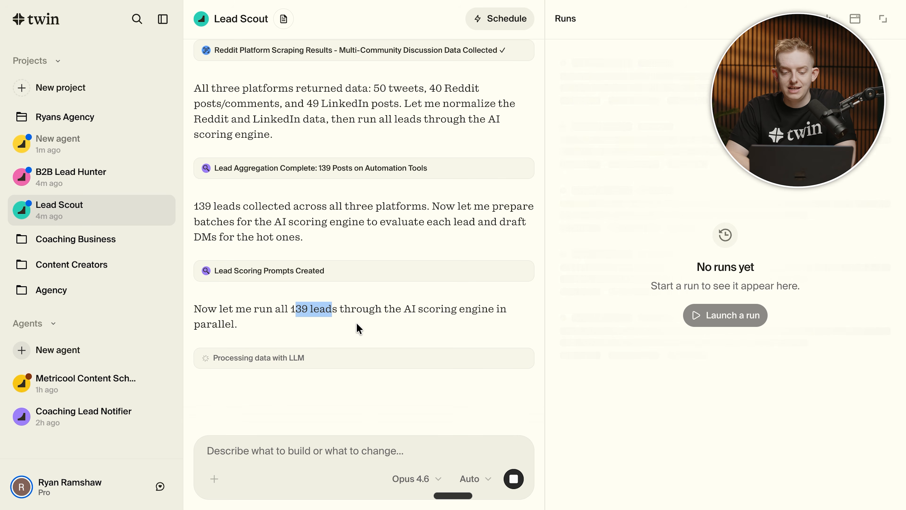
left_click(115, 182)
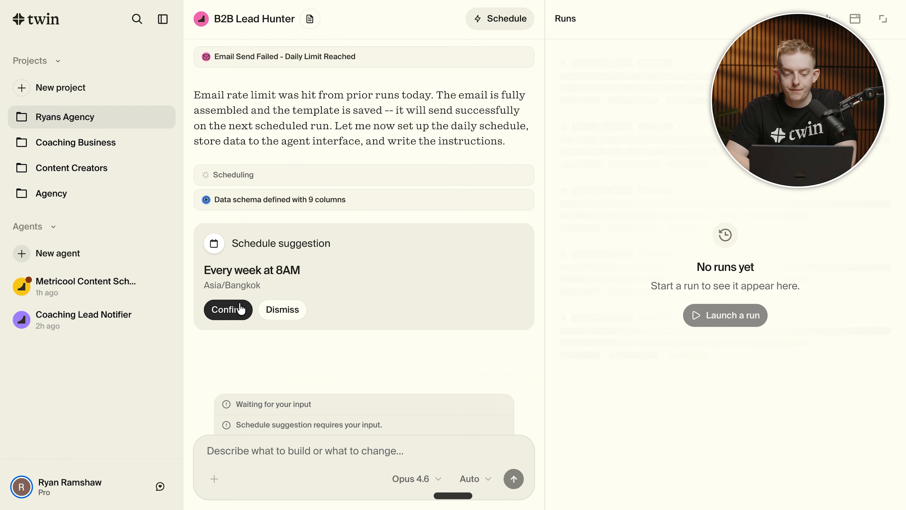
left_click(223, 309)
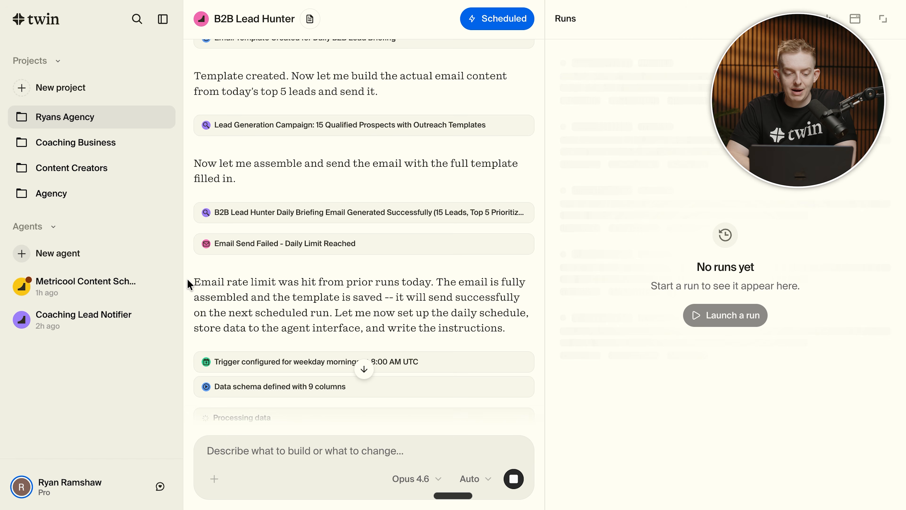
scroll(289, 285, "down", 3)
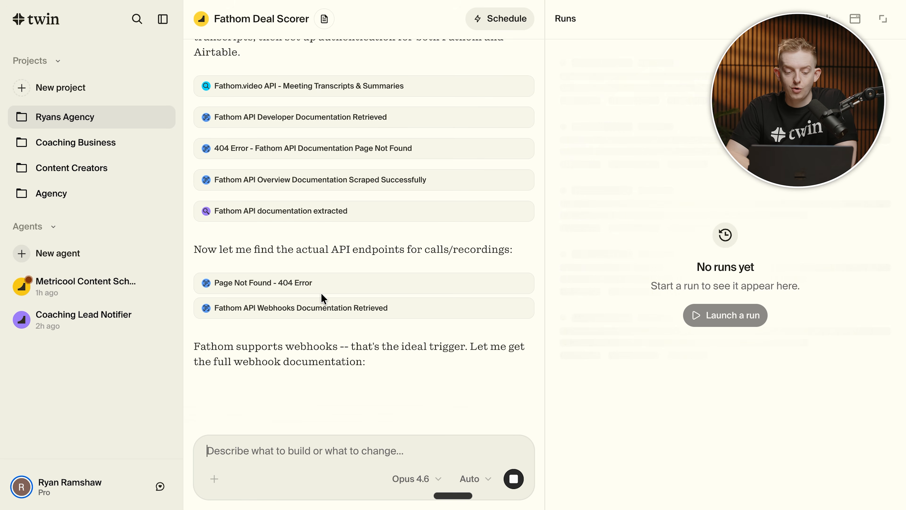
Check Fathom Deal Scorer's webhook research, and read through B2B Lead Hunter's results and automation setup summary
left_click_drag(211, 308, 316, 290)
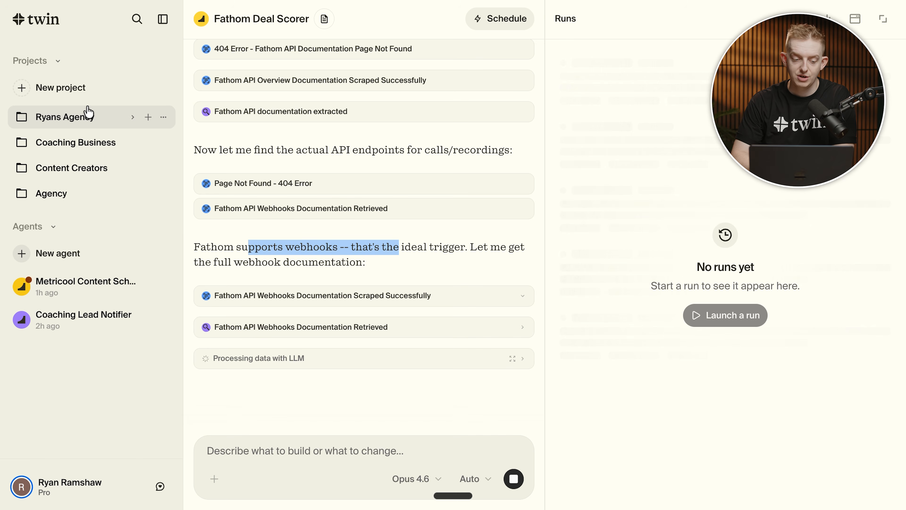
left_click(88, 112)
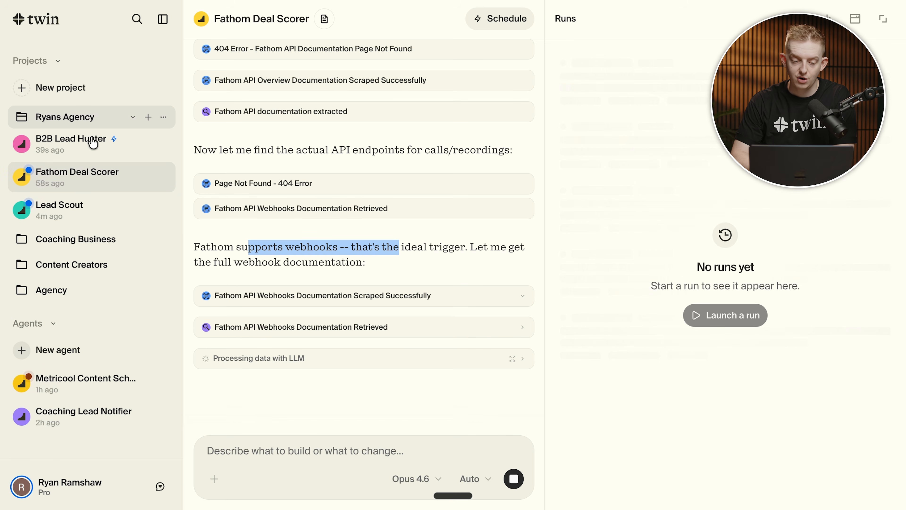
left_click(89, 156)
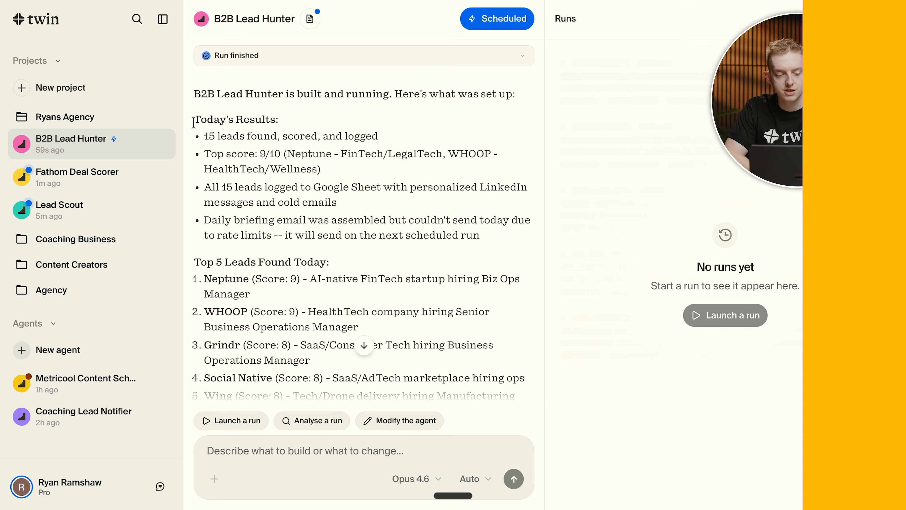
left_click_drag(195, 119, 288, 125)
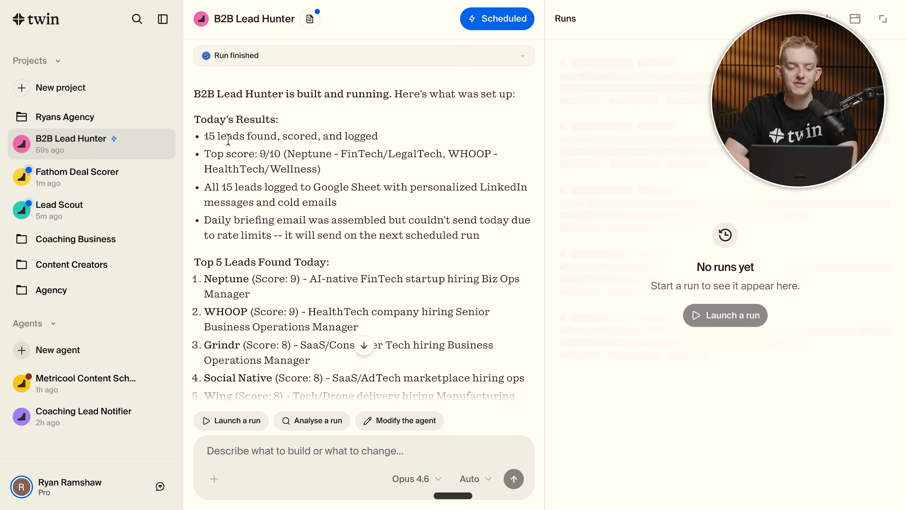
scroll(345, 182, "down", 3)
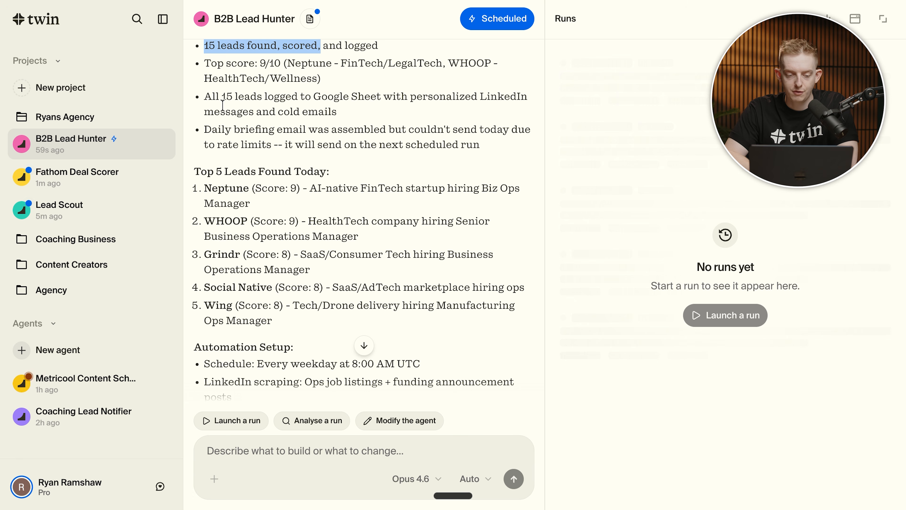
left_click_drag(211, 97, 352, 123)
scroll(357, 215, "down", 9)
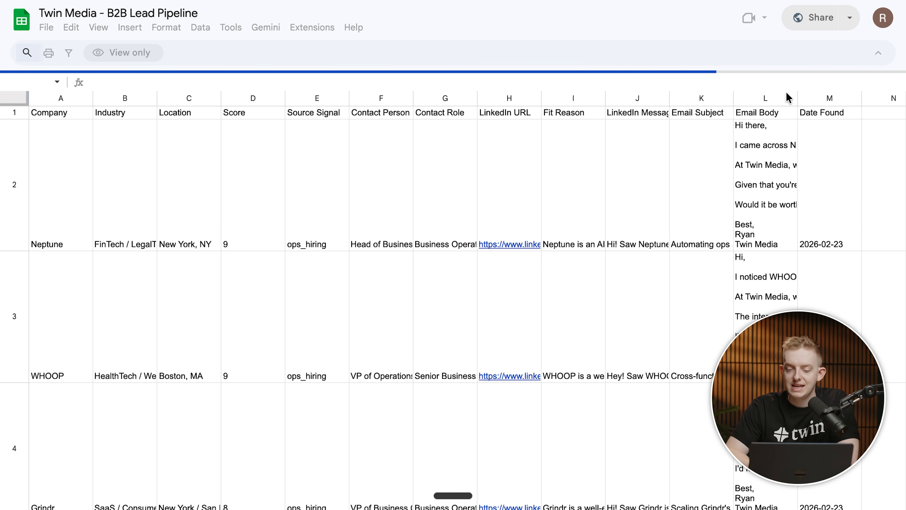
Read the drafted LinkedIn message for the Neptune lead in the Twin Media - B2B Lead Pipeline spreadsheet
left_click(704, 162)
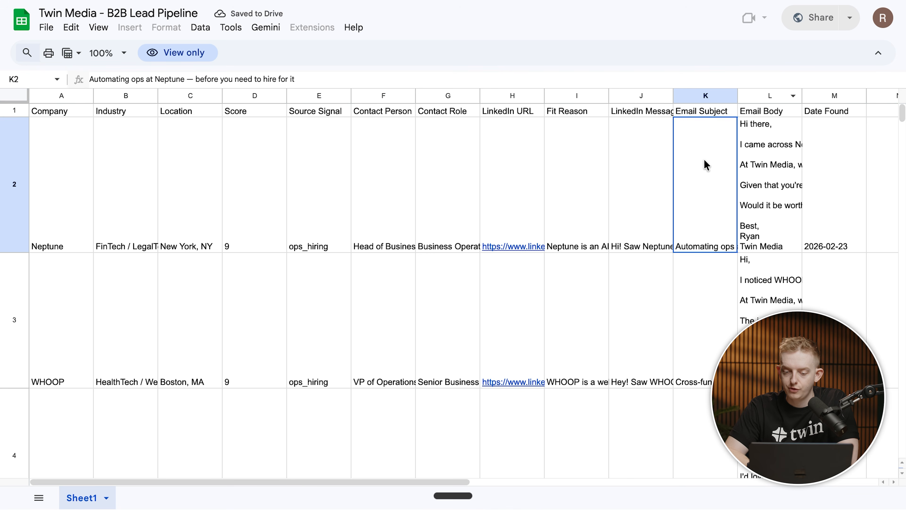
left_click(646, 164)
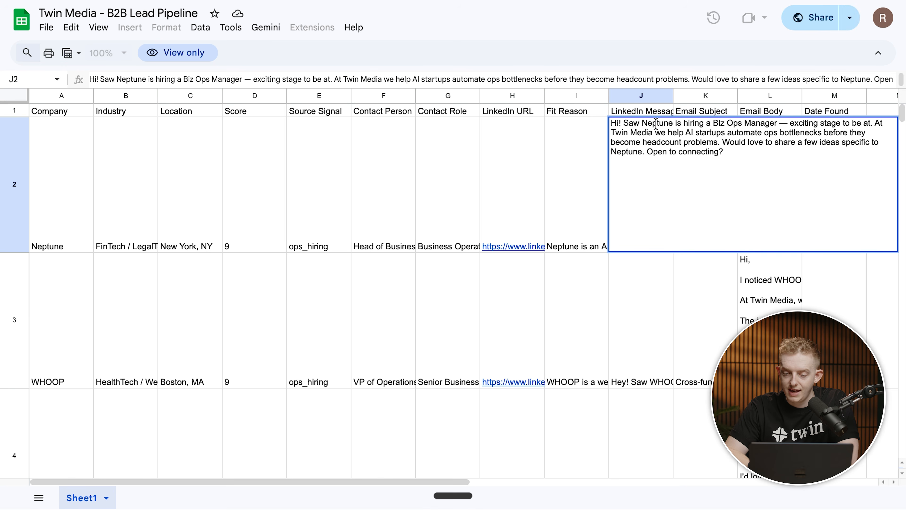
left_click_drag(631, 120, 716, 124)
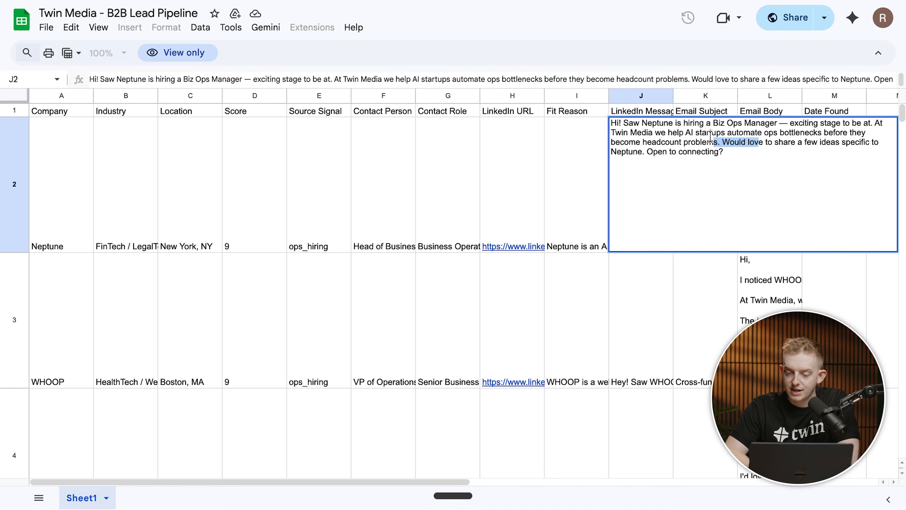
left_click(744, 167)
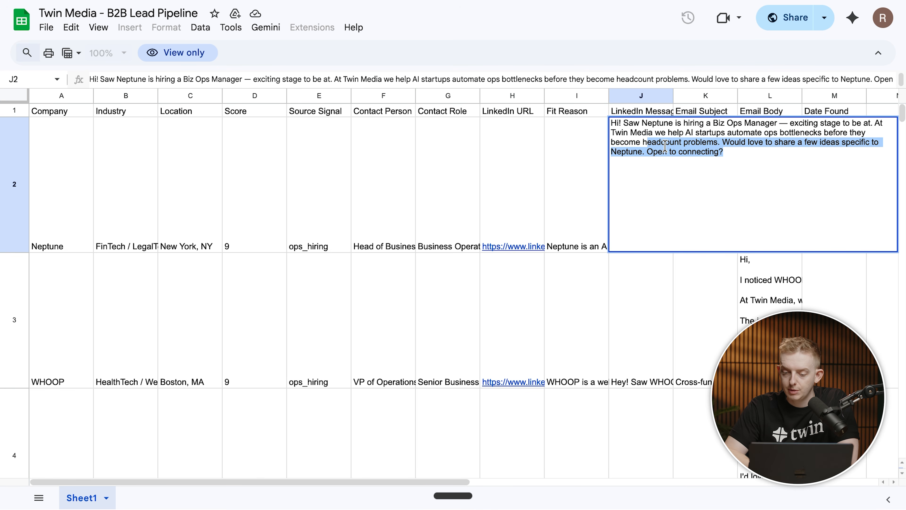
left_click(733, 155)
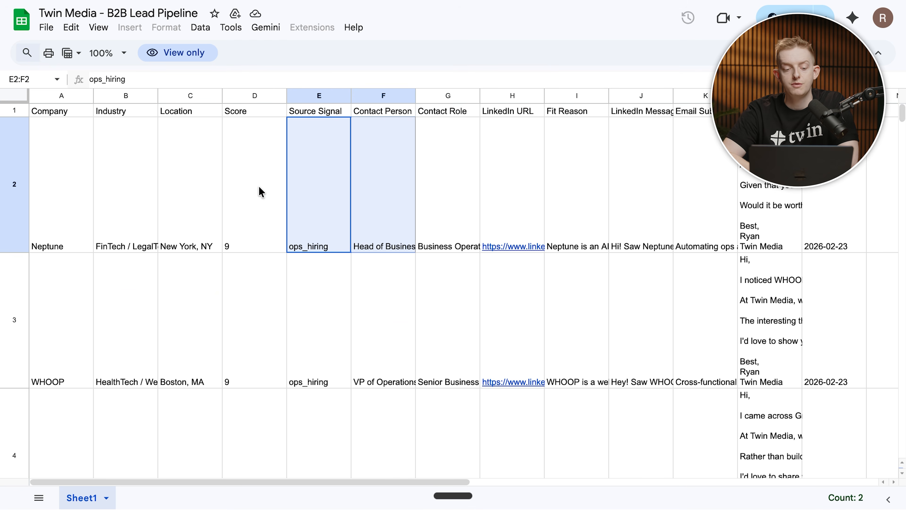
Examine the score, contact, role and LinkedIn URL columns across the rows of the B2B lead pipeline sheet
left_click_drag(259, 192, 260, 331)
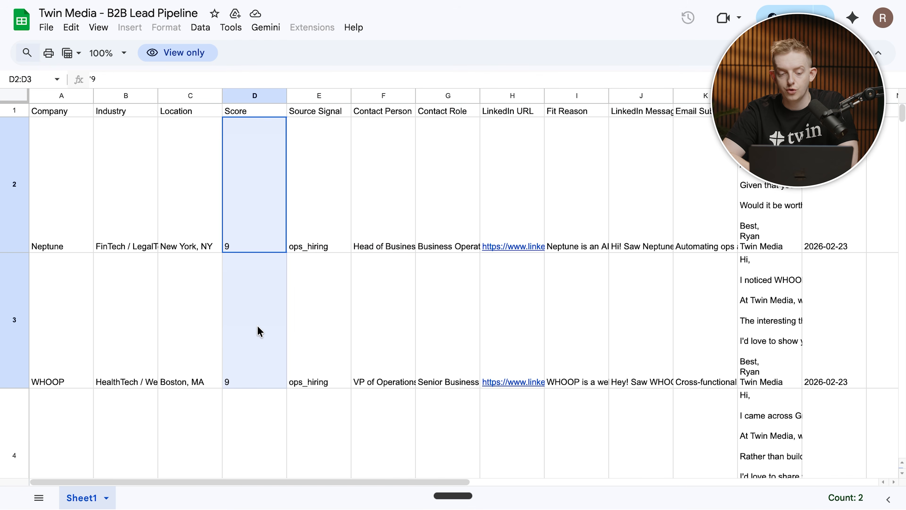
left_click_drag(389, 210, 393, 395)
left_click_drag(429, 201, 434, 309)
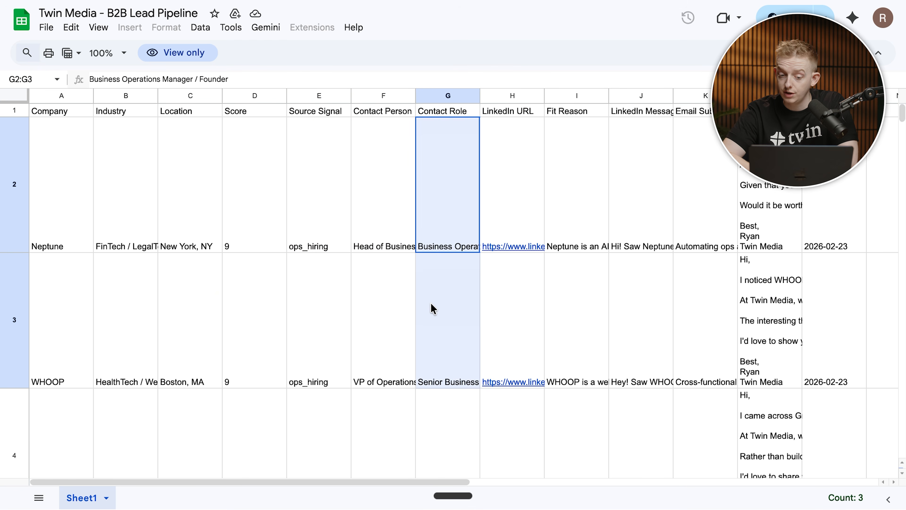
left_click_drag(534, 214, 532, 417)
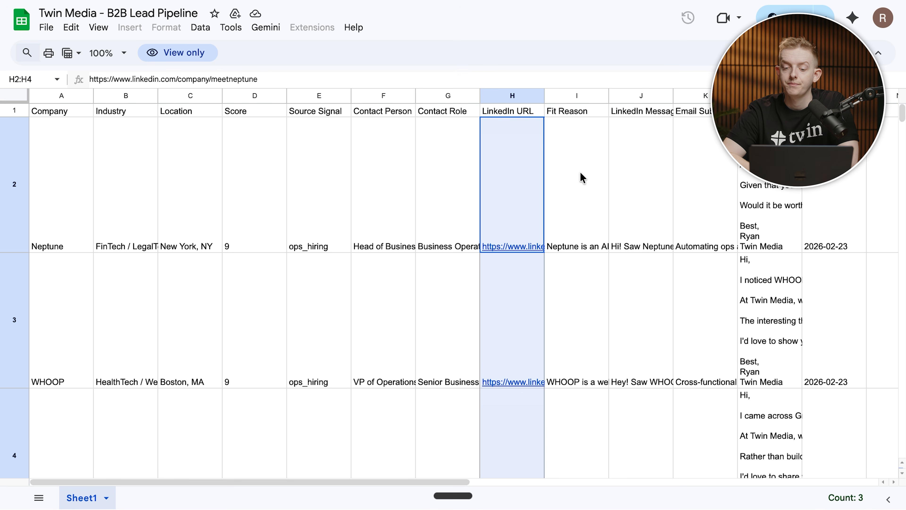
scroll(670, 164, "down", 15)
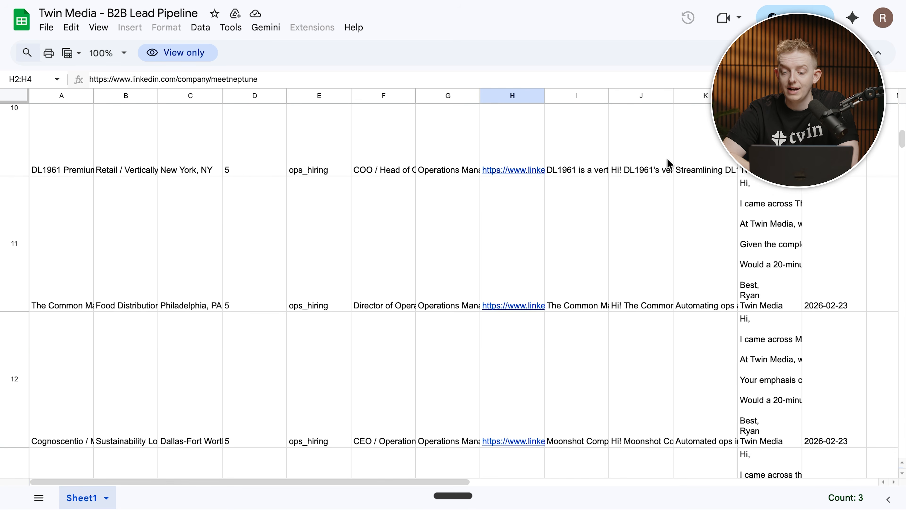
scroll(667, 158, "up", 15)
scroll(667, 159, "right", 3)
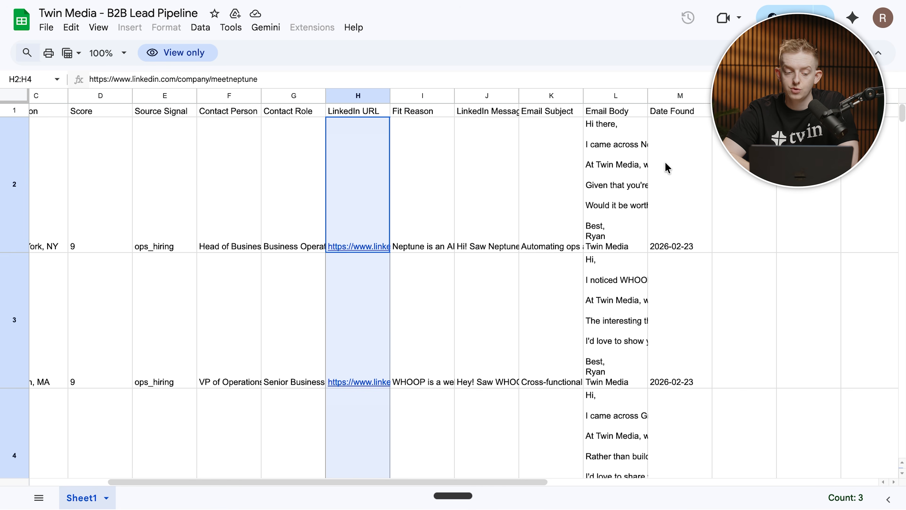
scroll(588, 200, "left", 3)
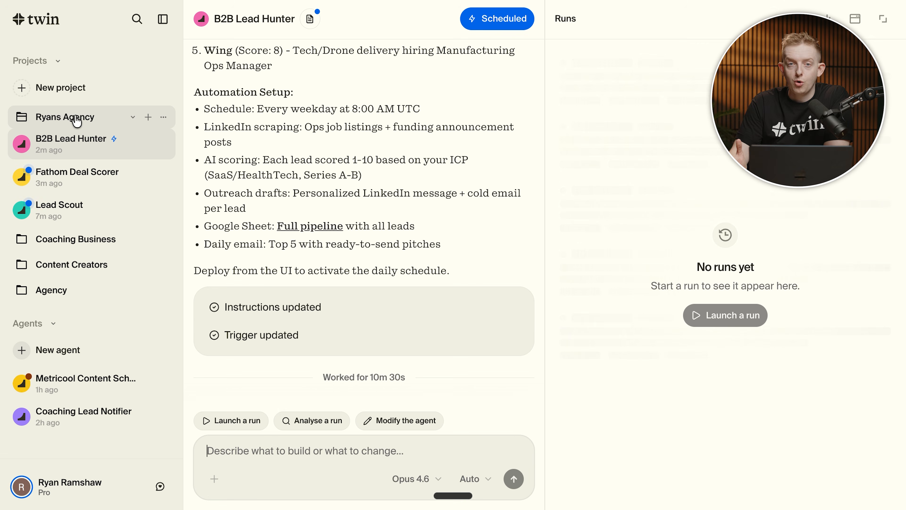
Open the Fathom Deal Scorer agent and read its progress on authentication and the Airtable CRM base
left_click(104, 174)
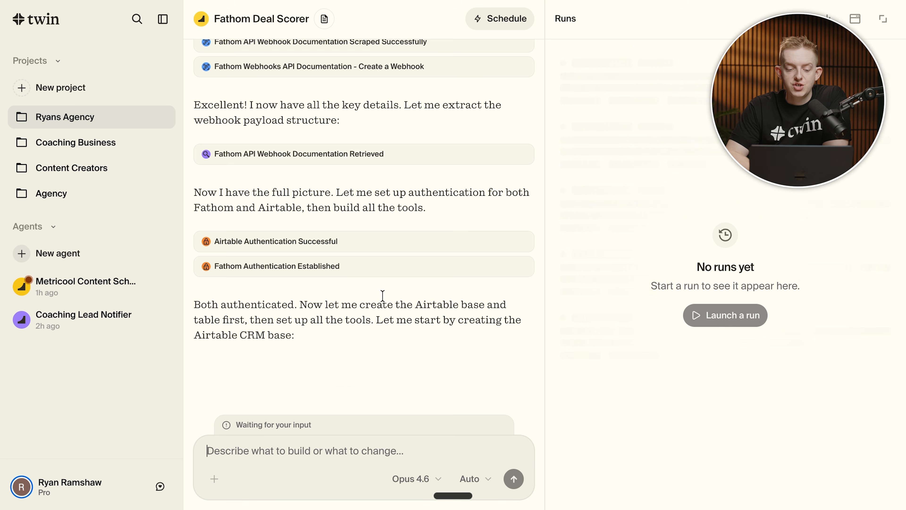
left_click_drag(276, 302, 348, 320)
left_click(392, 319)
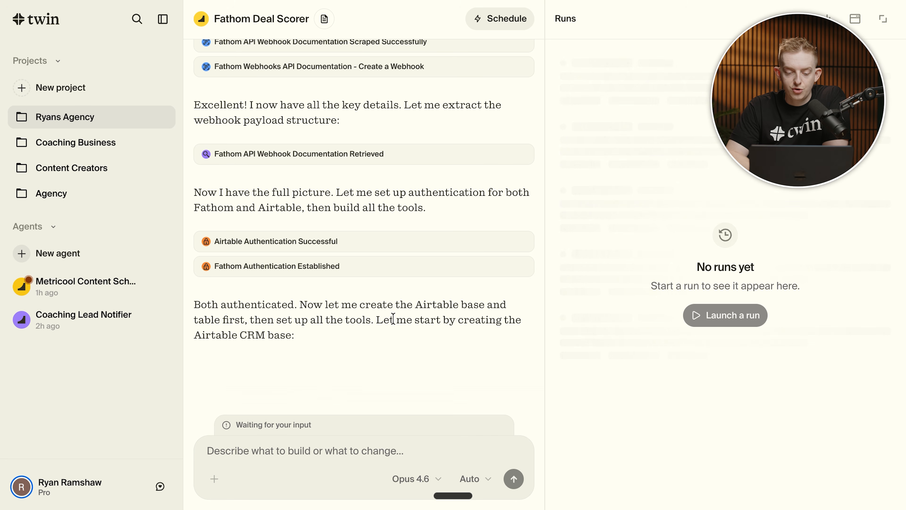
left_click_drag(436, 310, 446, 320)
left_click(449, 332)
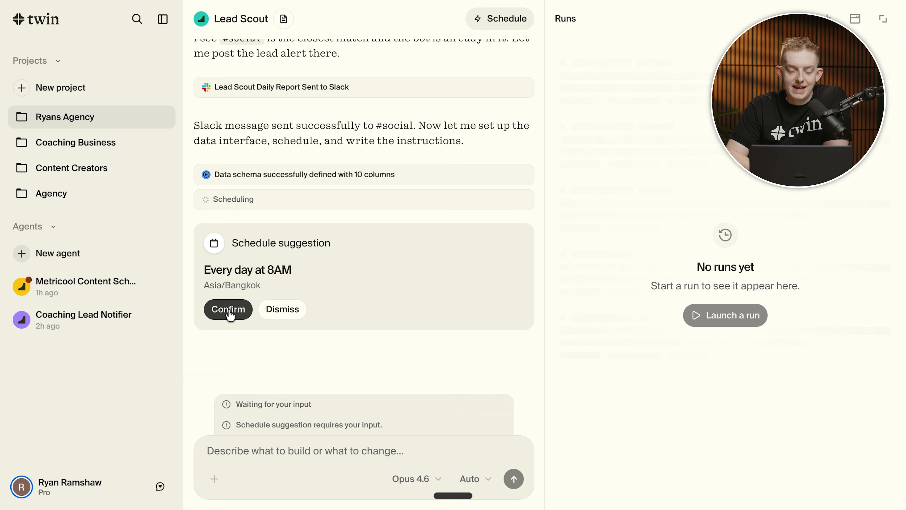
Confirm the suggested schedule of every day at 8AM for Lead Scout and skim its build summary
left_click(243, 309)
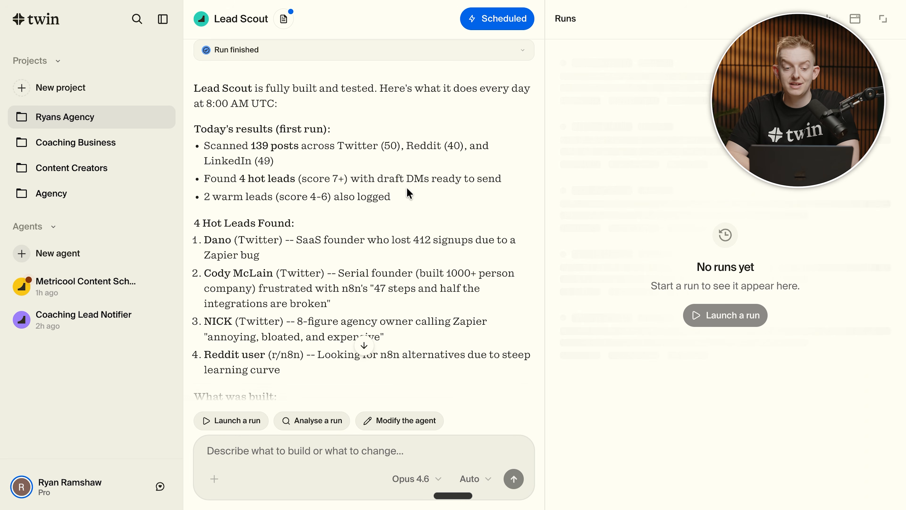
scroll(407, 194, "down", 9)
scroll(337, 232, "up", 15)
scroll(338, 232, "down", 2)
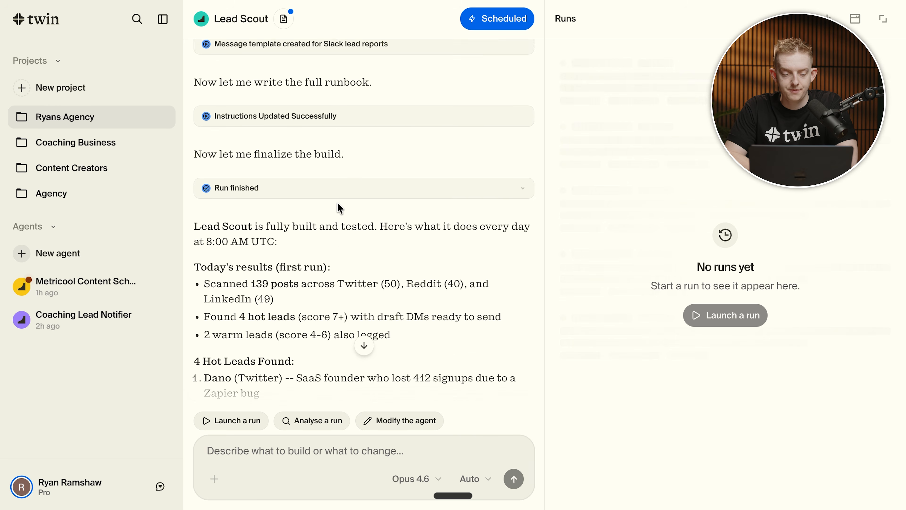
scroll(338, 204, "down", 3)
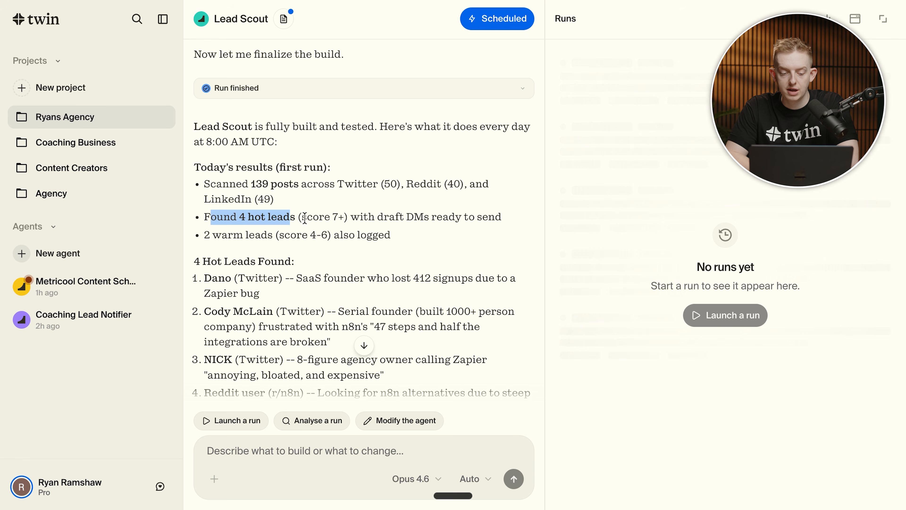
Read Lead Scout's hot and warm lead results and open its Daily Leads Log spreadsheet
left_click_drag(304, 218, 335, 225)
left_click_drag(210, 235, 391, 235)
scroll(247, 202, "down", 2)
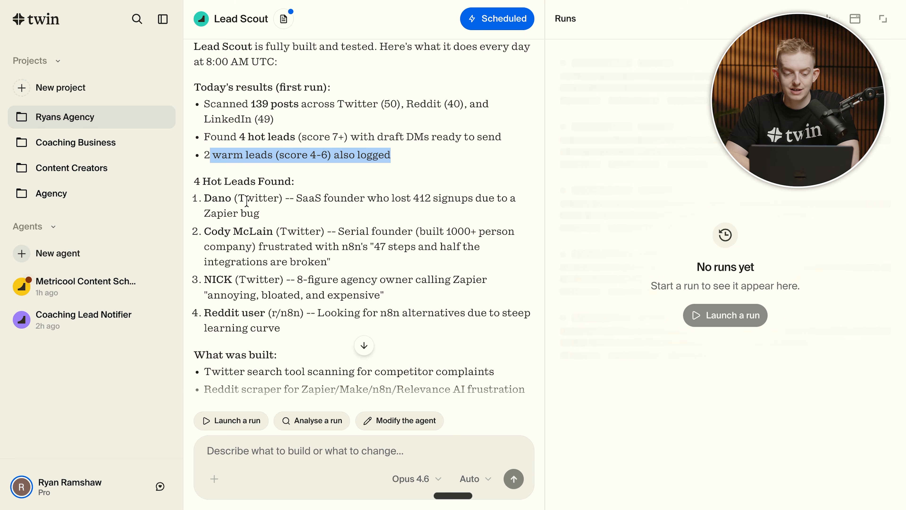
left_click_drag(194, 179, 343, 328)
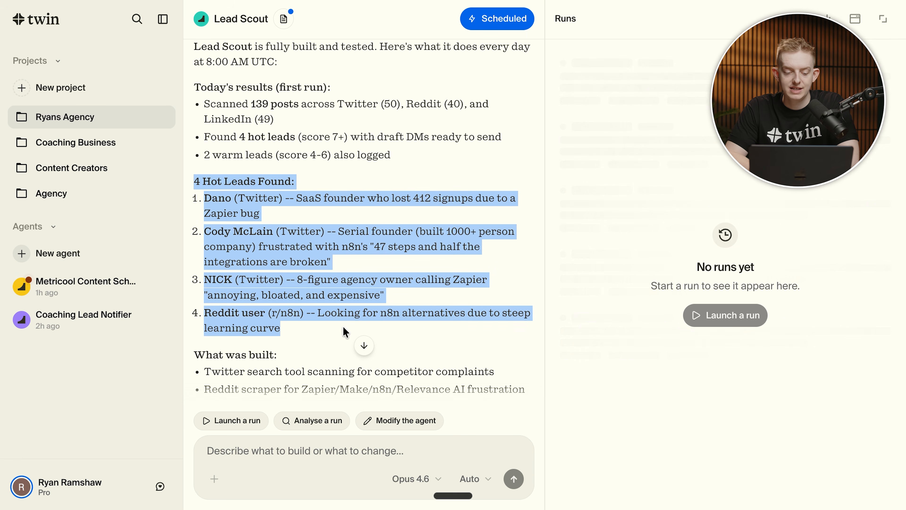
scroll(343, 327, "down", 3)
scroll(343, 327, "down", 2)
left_click(367, 276)
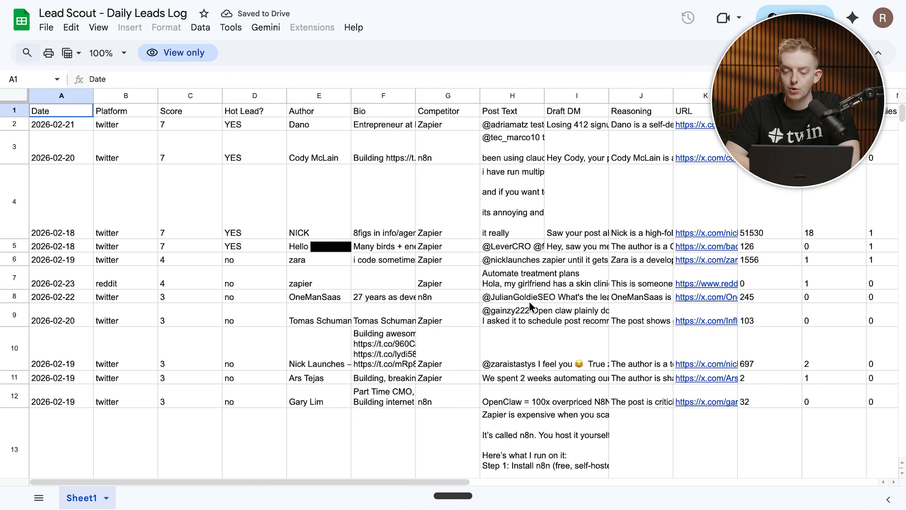
Dismiss the Gemini promotion and examine the reasoning, URL, competitor and bio columns of the Daily Leads Log
scroll(529, 300, "right", 1)
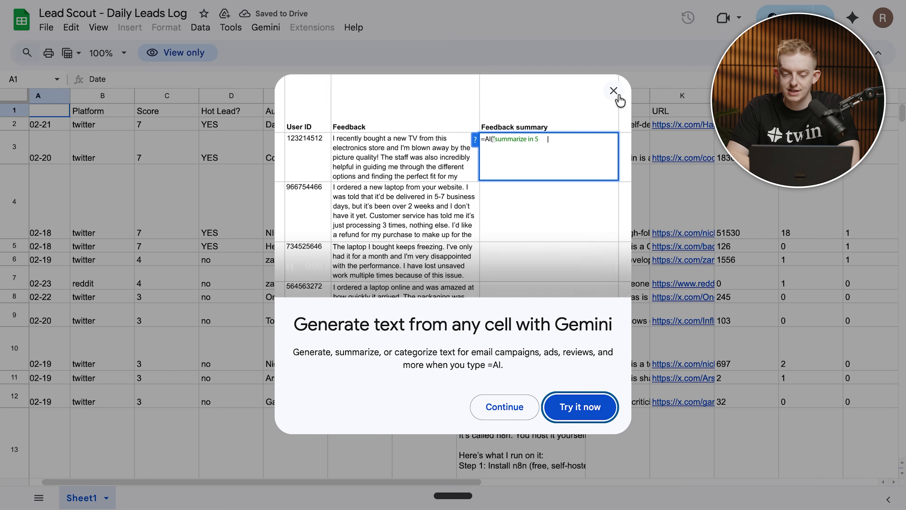
left_click(614, 91)
left_click_drag(727, 154, 733, 216)
left_click_drag(626, 160, 614, 297)
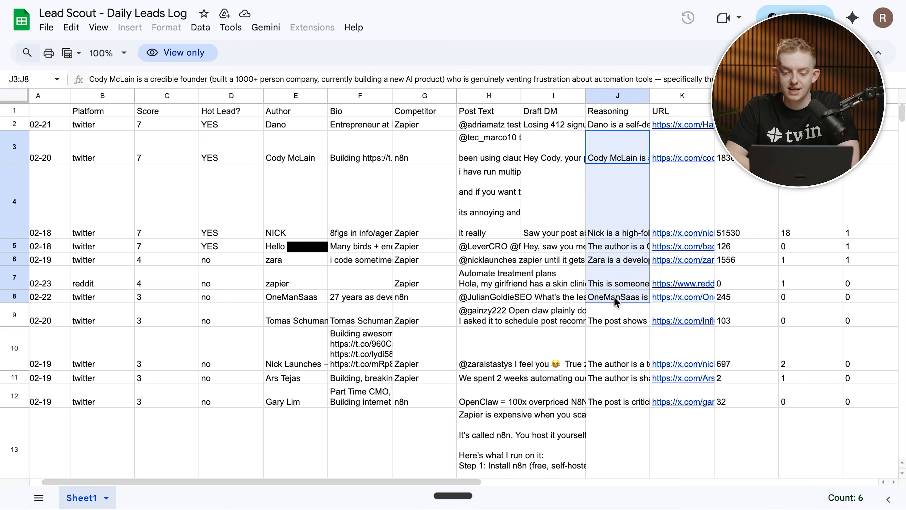
left_click_drag(709, 180, 685, 425)
left_click(420, 133)
left_click_drag(422, 137, 442, 361)
left_click_drag(360, 150, 361, 357)
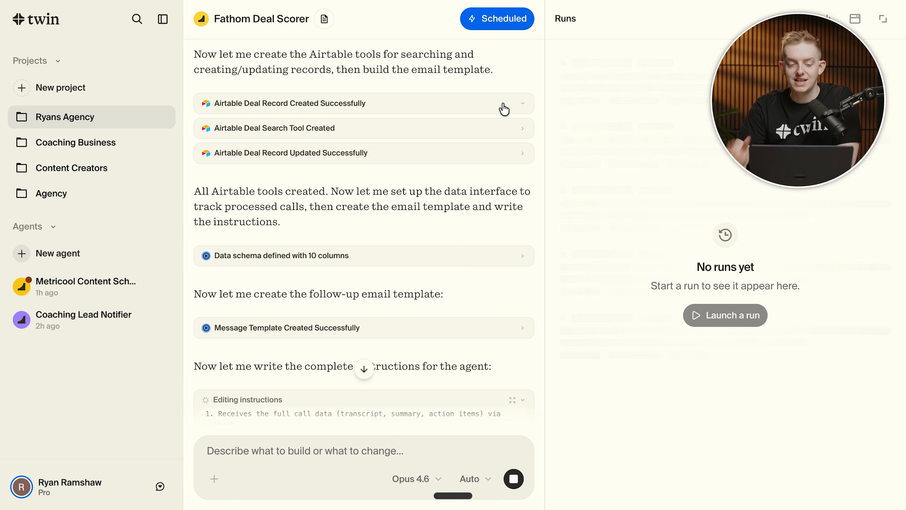
Read Fathom Deal Scorer's build summary, covering its trigger, deal scoring, Airtable CRM update, follow-up email and test result
scroll(500, 118, "down", 3)
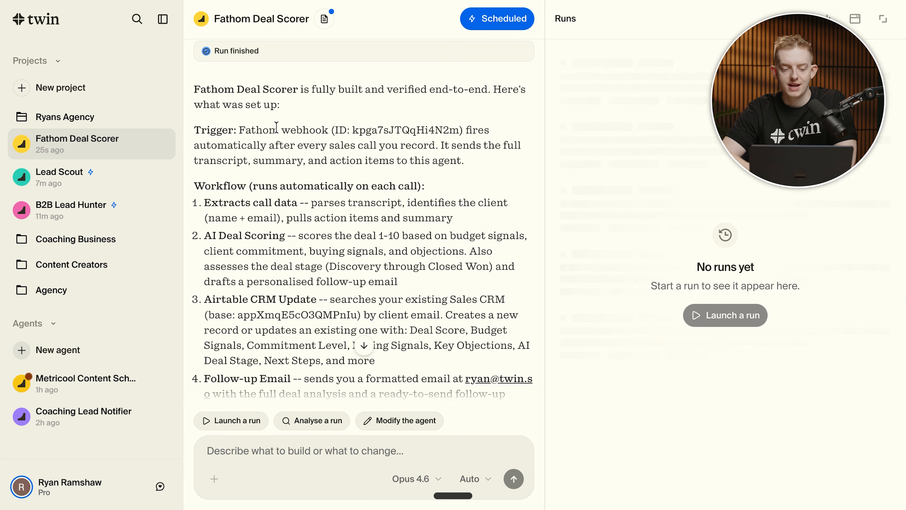
scroll(212, 168, "down", 1)
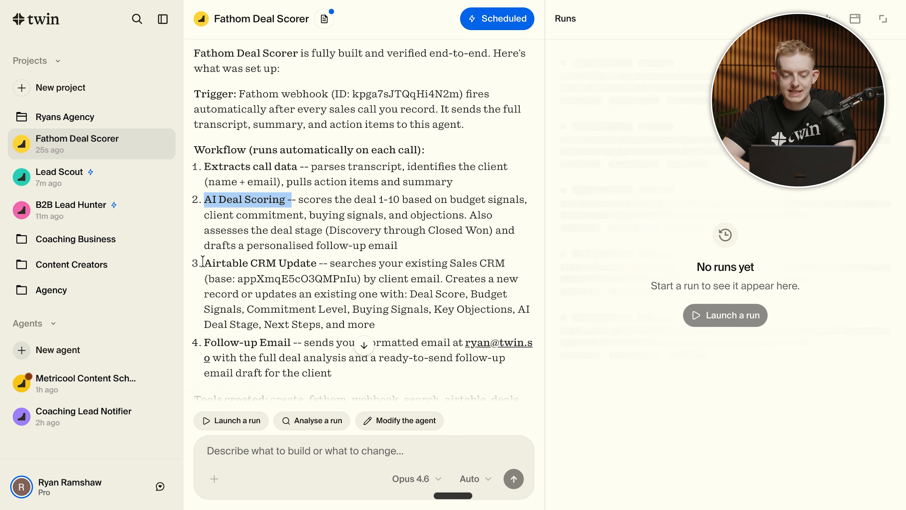
scroll(321, 266, "down", 2)
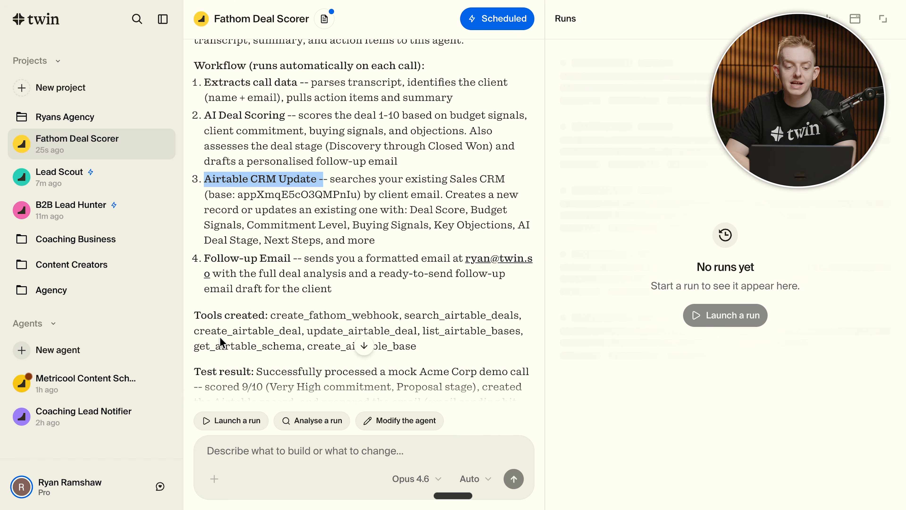
left_click_drag(202, 258, 291, 259)
scroll(307, 268, "down", 6)
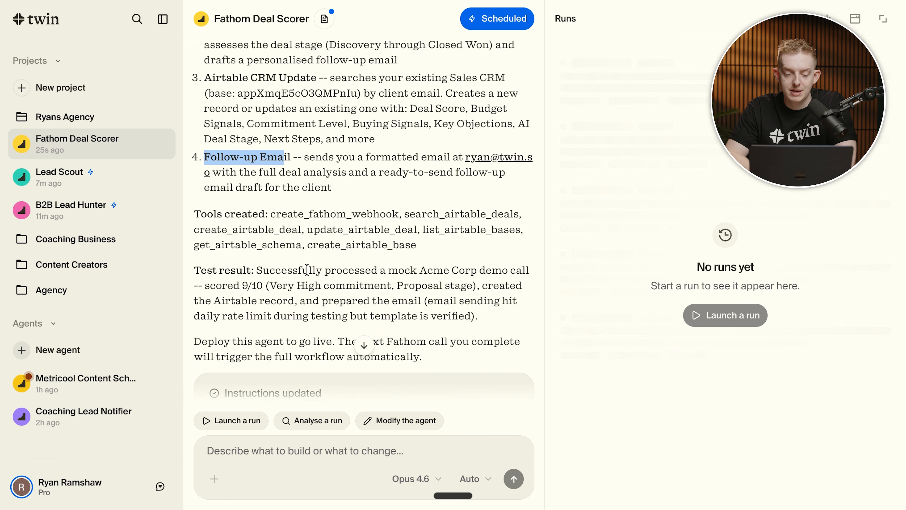